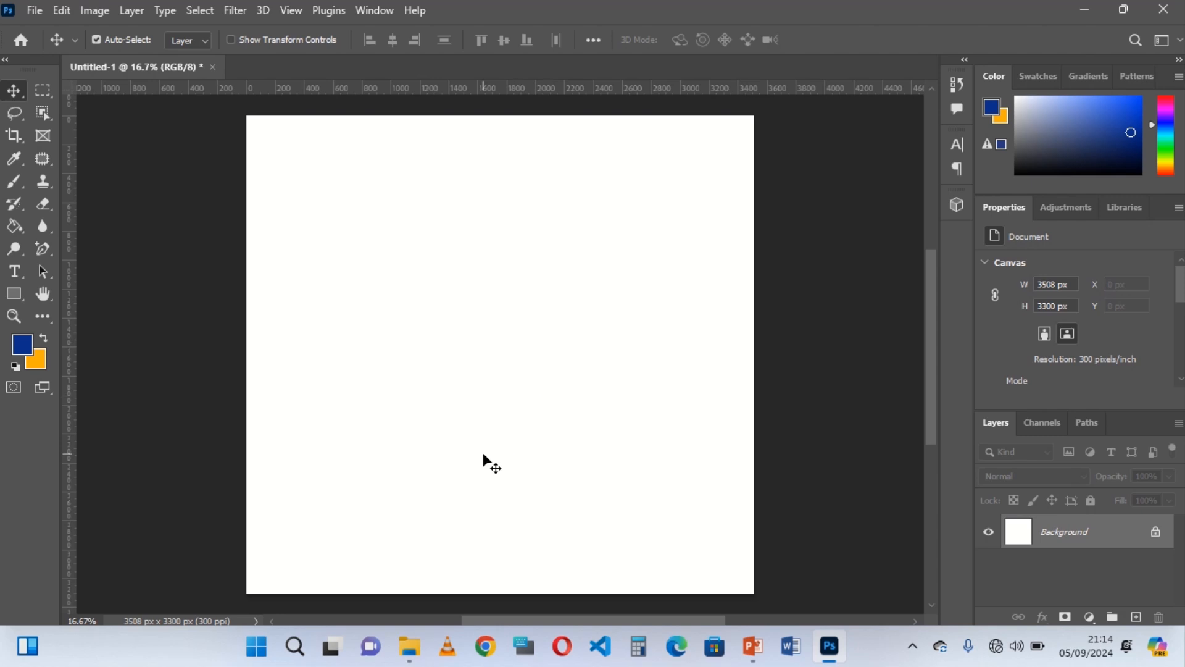
Open the Haaland photo from the Pictures folder as a separate Photoshop document.
mouse_move(410, 645)
click(417, 550)
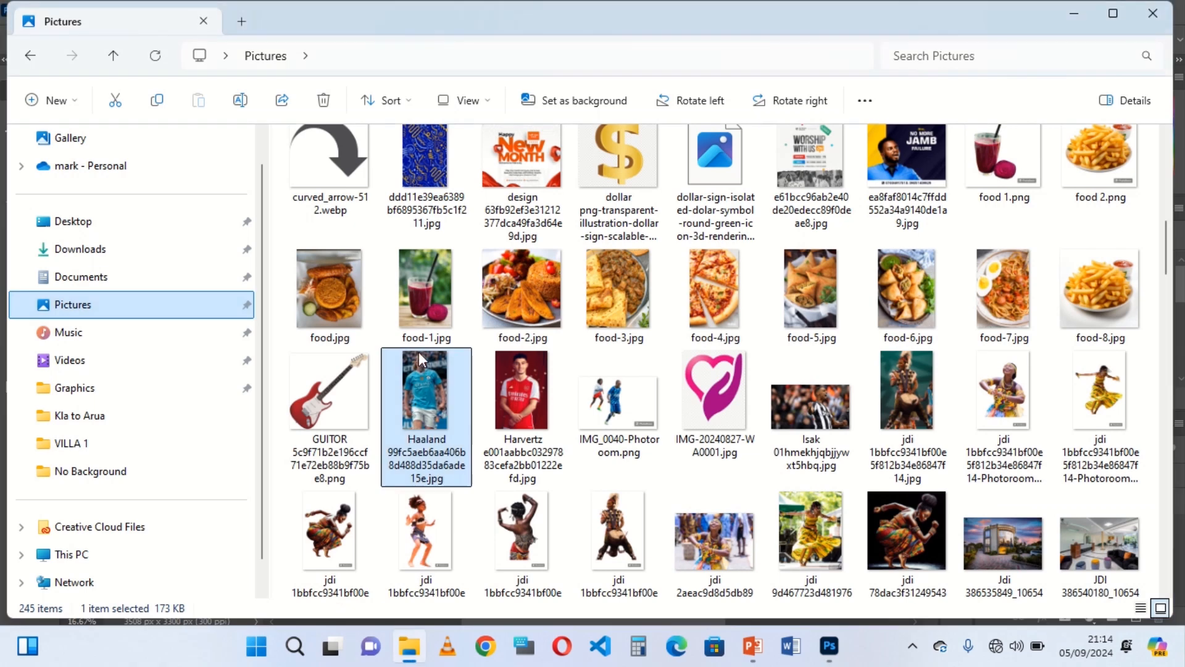
drag(429, 402, 517, 57)
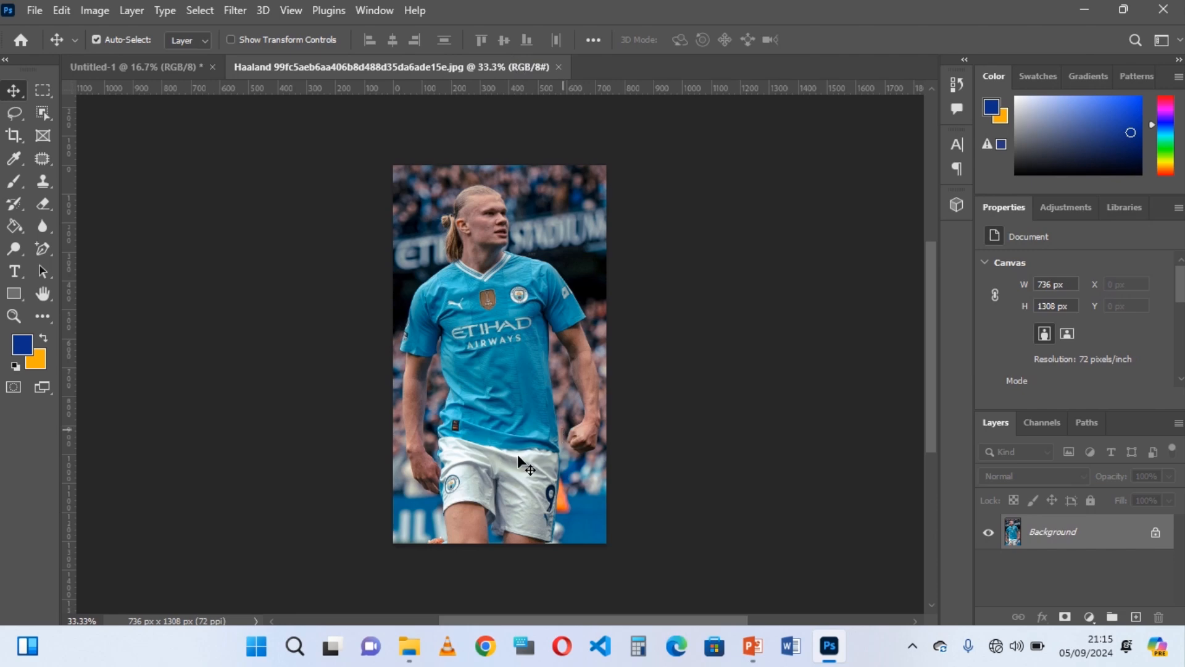
Choose the Pen Tool and set its mode to Path for outlining the player.
key(ctrl+plus)
key(ctrl+plus)
key(ctrl+plus)
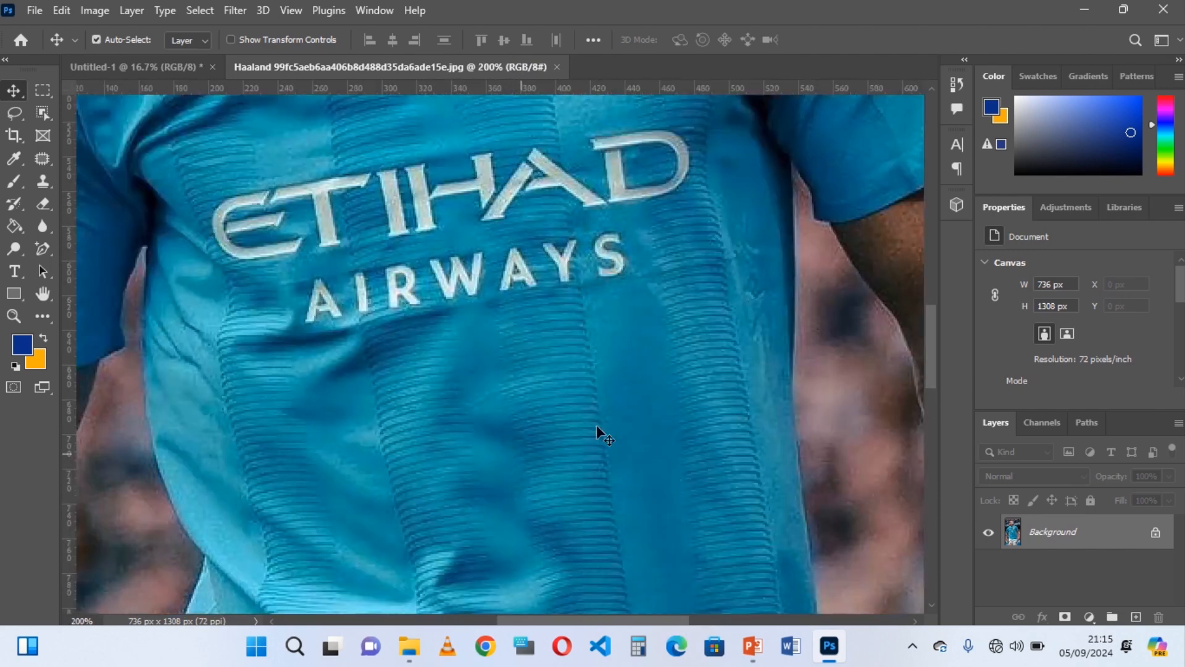
drag(936, 343, 939, 506)
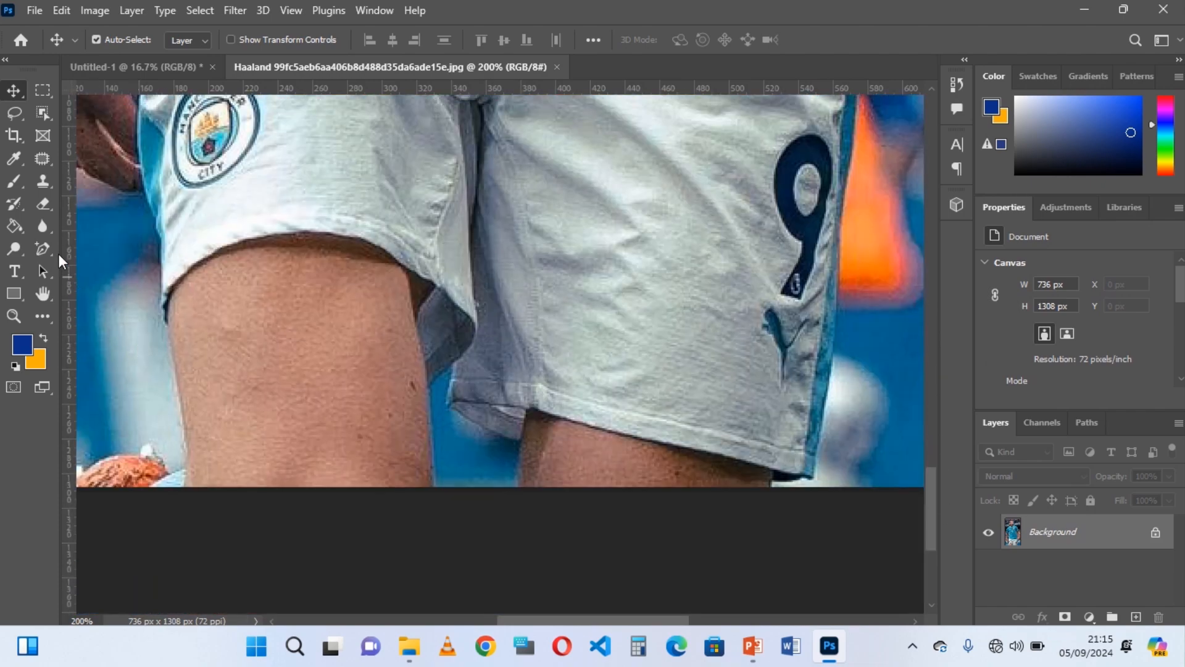
click(51, 249)
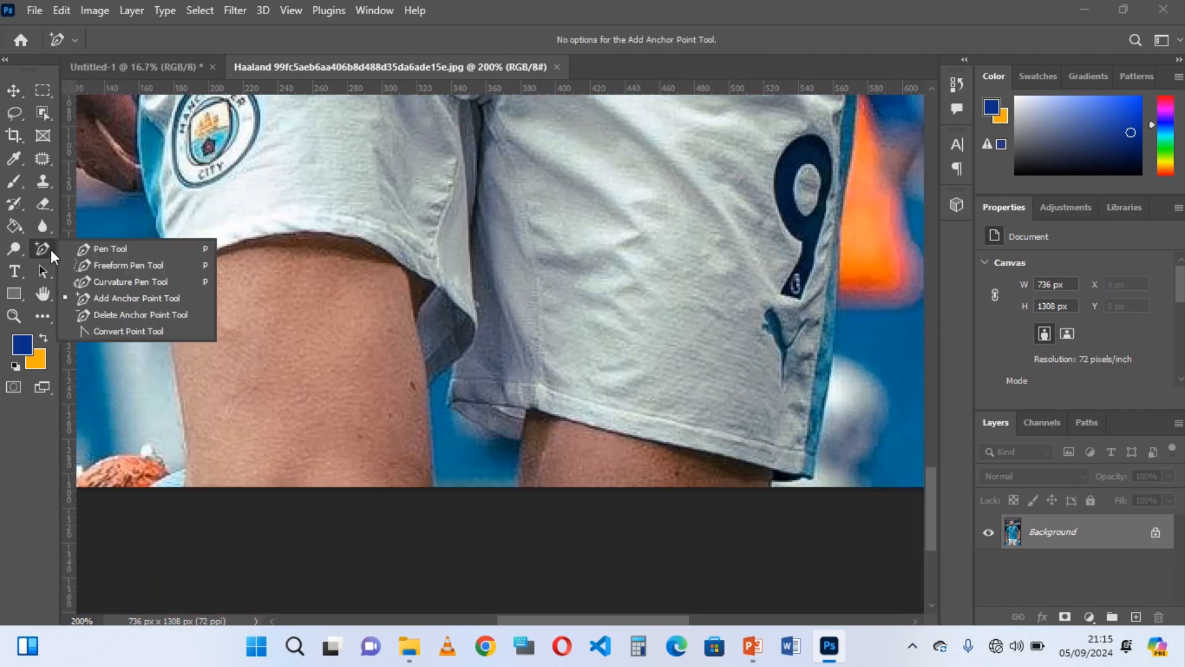
click(110, 250)
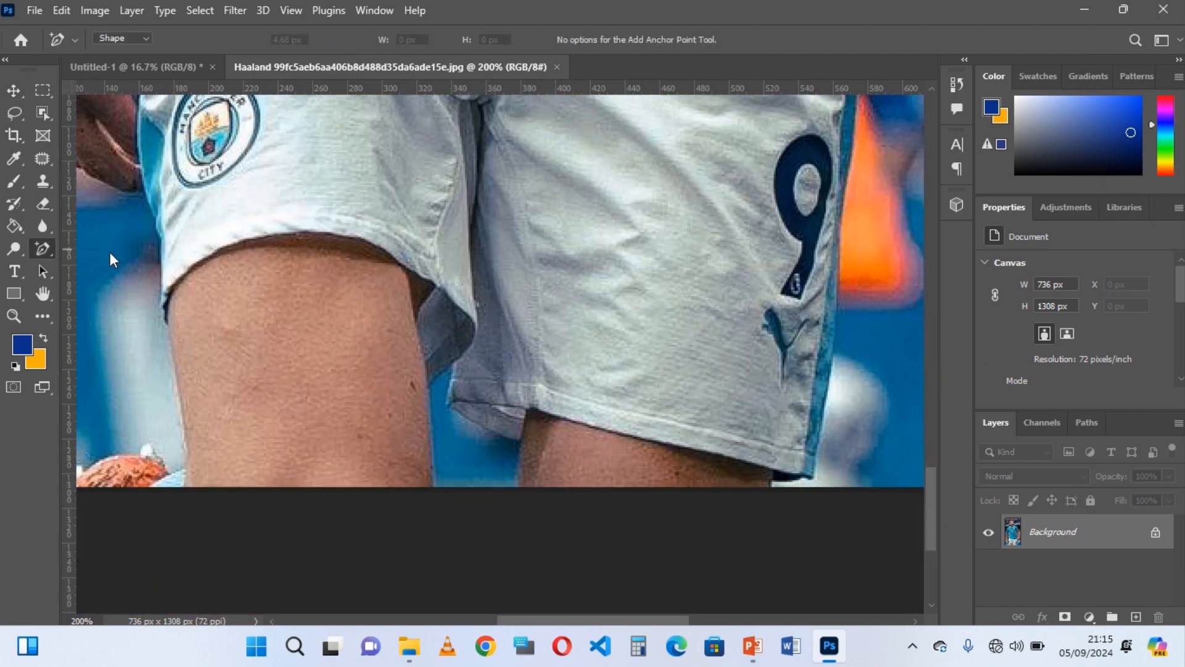
click(145, 35)
click(141, 60)
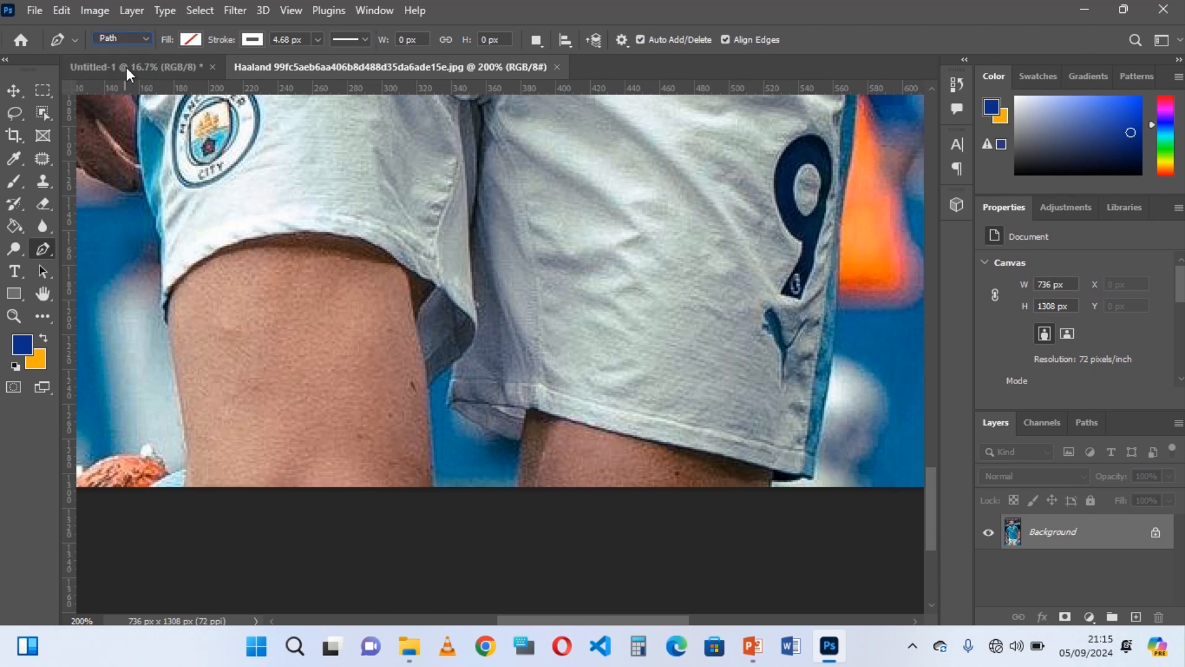
click(143, 37)
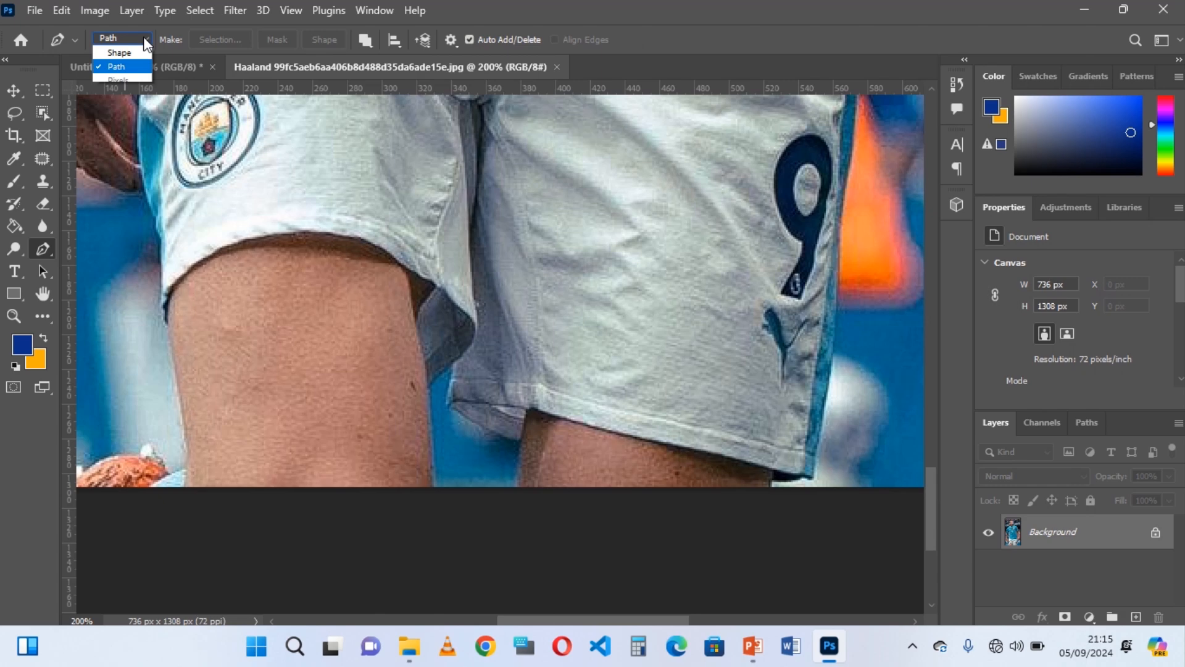
click(129, 66)
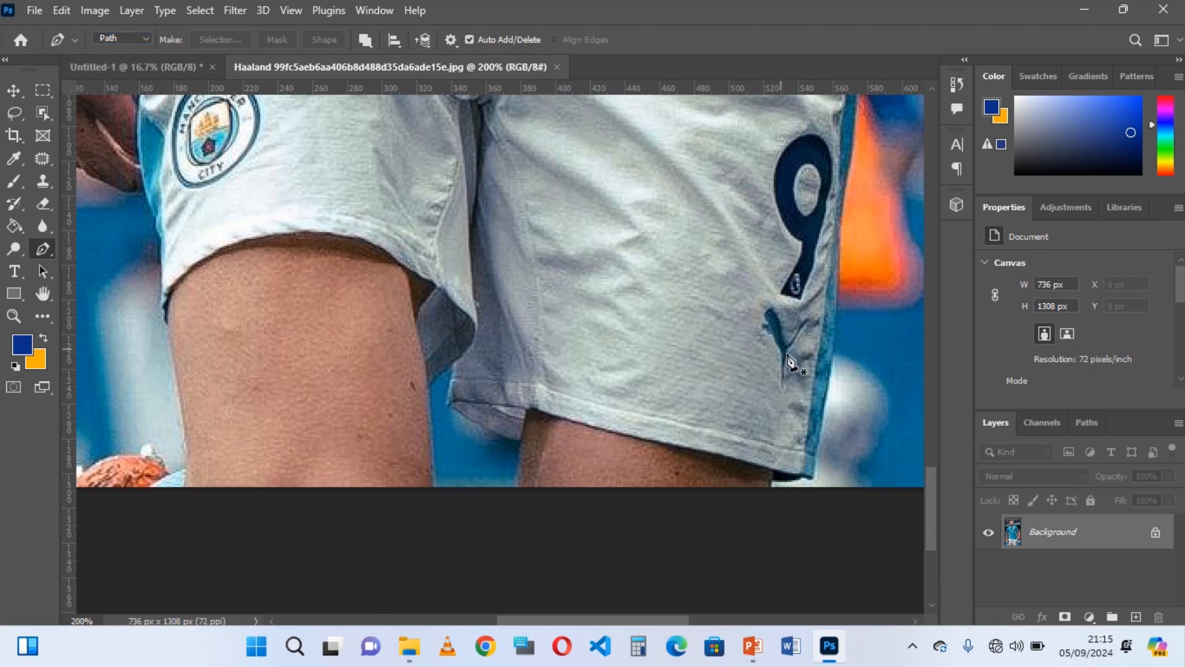
Start a path down the outer edge of the number 9 shorts leg, around its hem and along the photo's bottom edge beneath that thigh.
click(851, 119)
click(848, 154)
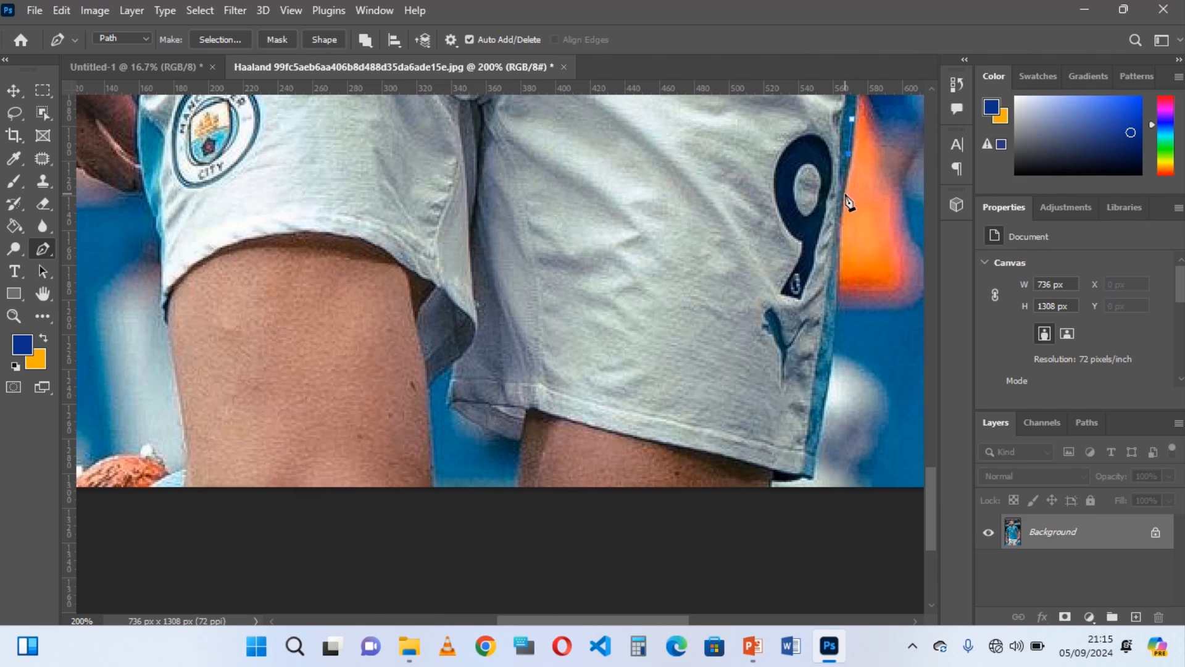
click(842, 195)
click(836, 231)
click(834, 293)
click(832, 351)
click(824, 415)
click(810, 476)
click(801, 476)
click(789, 479)
click(770, 487)
click(519, 487)
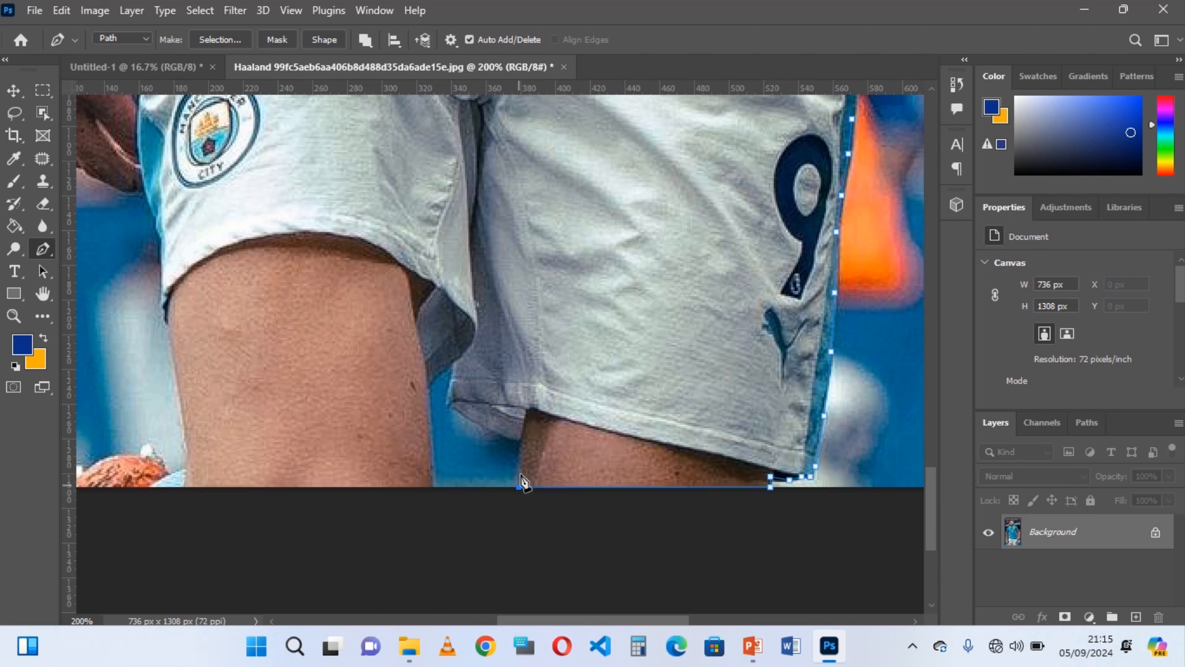
Continue the path around the gap between the legs, following the shorts' inner hem and the other thigh's inner edge to the photo's bottom.
click(522, 445)
click(503, 438)
click(479, 428)
click(457, 409)
click(450, 388)
click(455, 358)
click(452, 368)
click(443, 372)
click(426, 386)
click(430, 440)
click(431, 478)
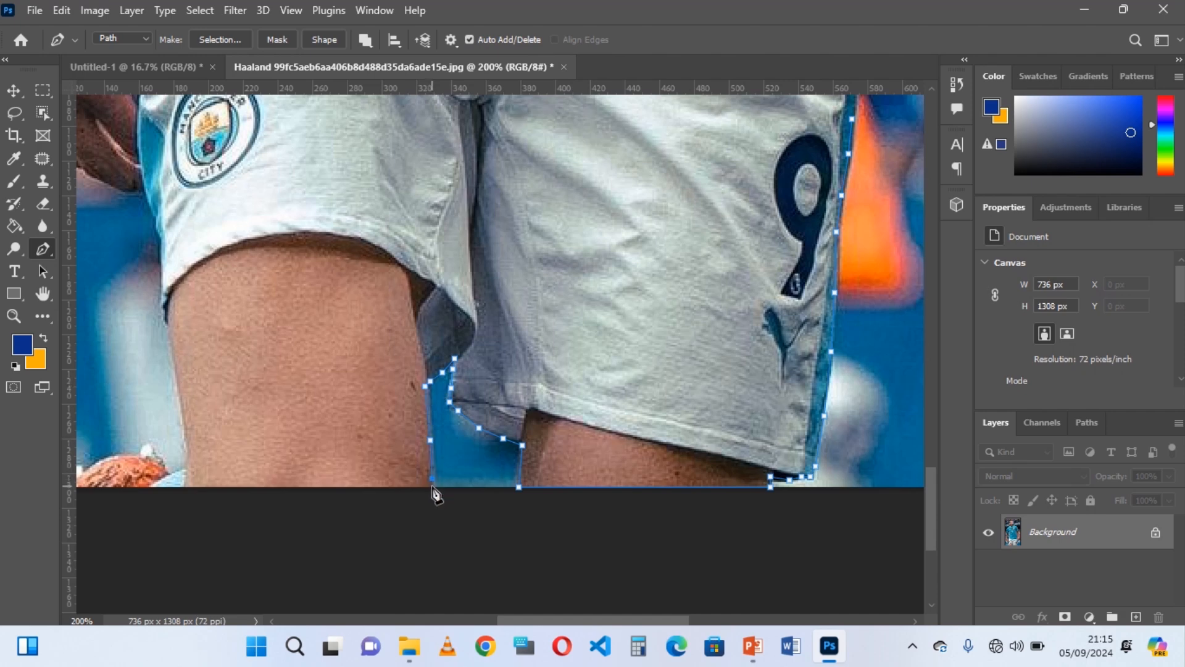
Run the path along the photo's bottom edge and around the orange shape beside the player's thigh.
click(85, 487)
drag(628, 617, 605, 618)
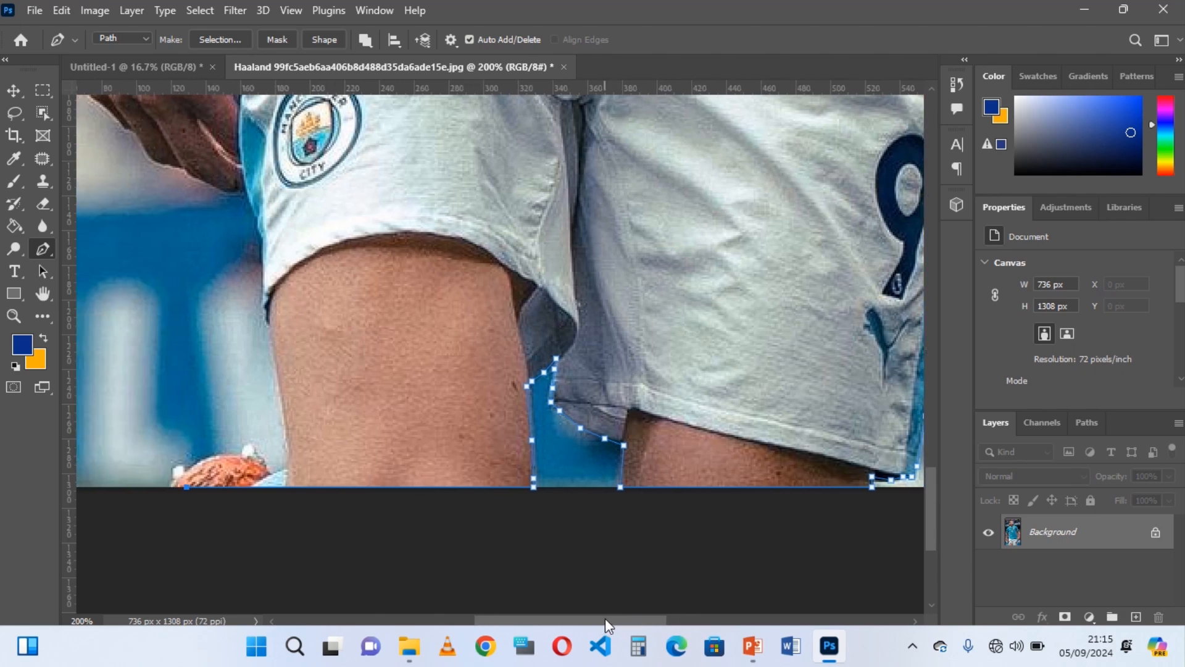
click(177, 471)
click(198, 466)
click(234, 456)
click(244, 448)
click(247, 445)
click(252, 450)
click(258, 455)
click(261, 463)
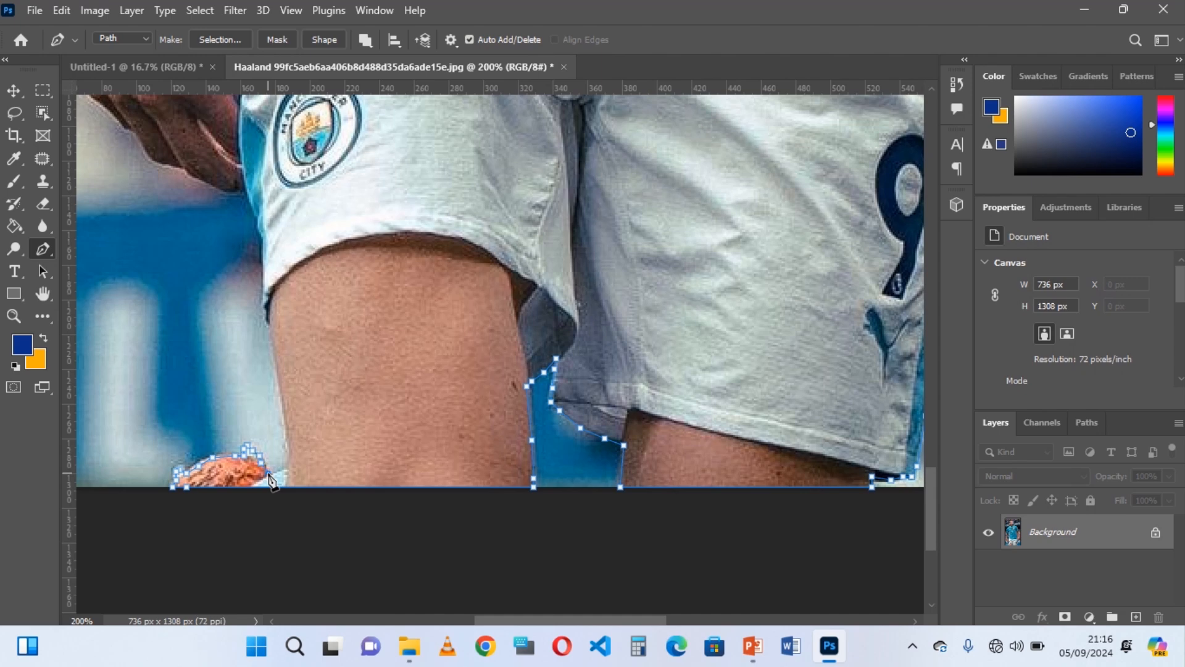
click(270, 474)
click(276, 473)
click(284, 472)
click(287, 470)
Trace the path up the thigh's outer edge and the badge-side shorts to the fingertips of the lowered hand.
click(287, 444)
click(280, 372)
click(267, 316)
click(267, 258)
click(254, 208)
click(249, 196)
Extend the path along the underside of the lowered hand's fingers up to the knuckles.
click(237, 192)
click(221, 189)
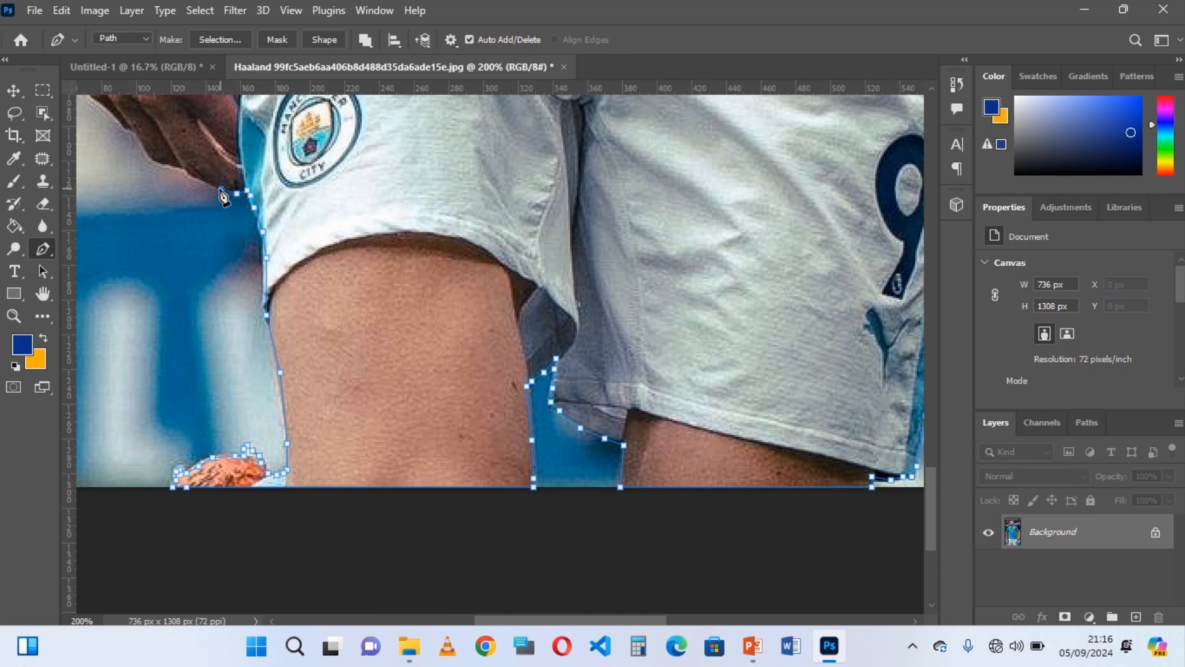
click(204, 181)
click(193, 178)
click(185, 170)
click(177, 166)
click(167, 164)
click(150, 160)
click(142, 146)
click(131, 126)
click(121, 124)
drag(932, 504, 931, 433)
drag(626, 617, 583, 618)
click(302, 508)
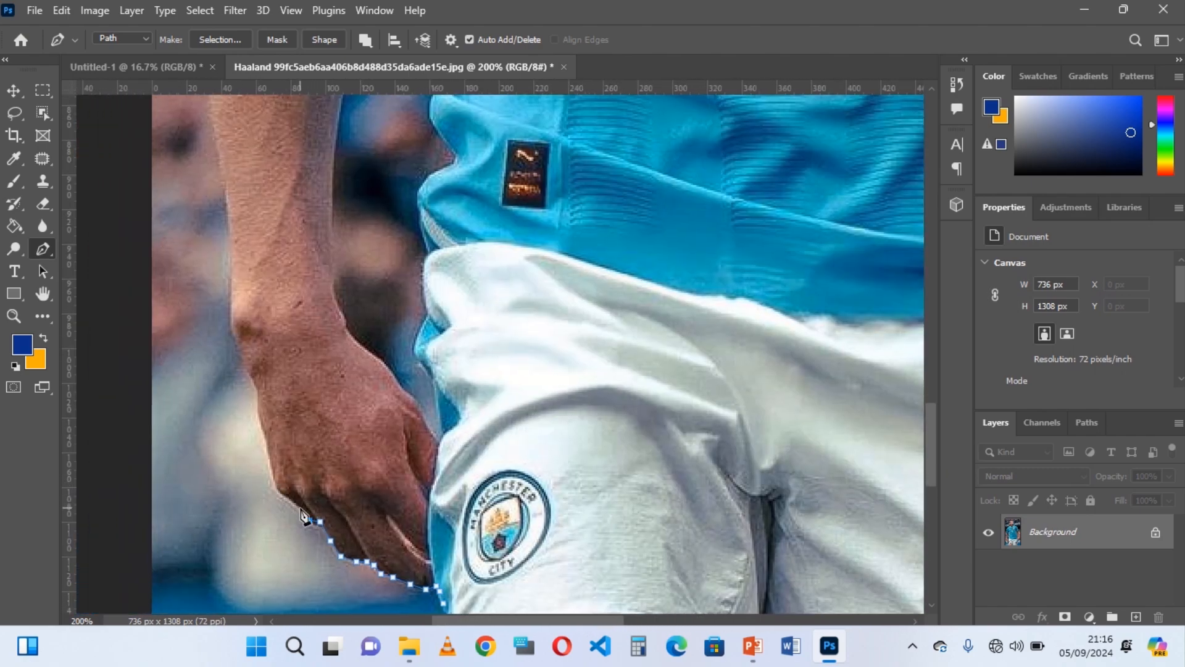
click(287, 494)
click(276, 488)
Trace the back of the lowered hand from the knuckles up to the wrist.
click(274, 479)
click(272, 464)
click(272, 451)
click(265, 425)
click(259, 393)
click(253, 375)
click(245, 359)
click(233, 323)
click(231, 309)
Extend the path up the outer edge of the forearm and elbow to the shirt sleeve's hem.
click(236, 247)
click(235, 220)
click(226, 172)
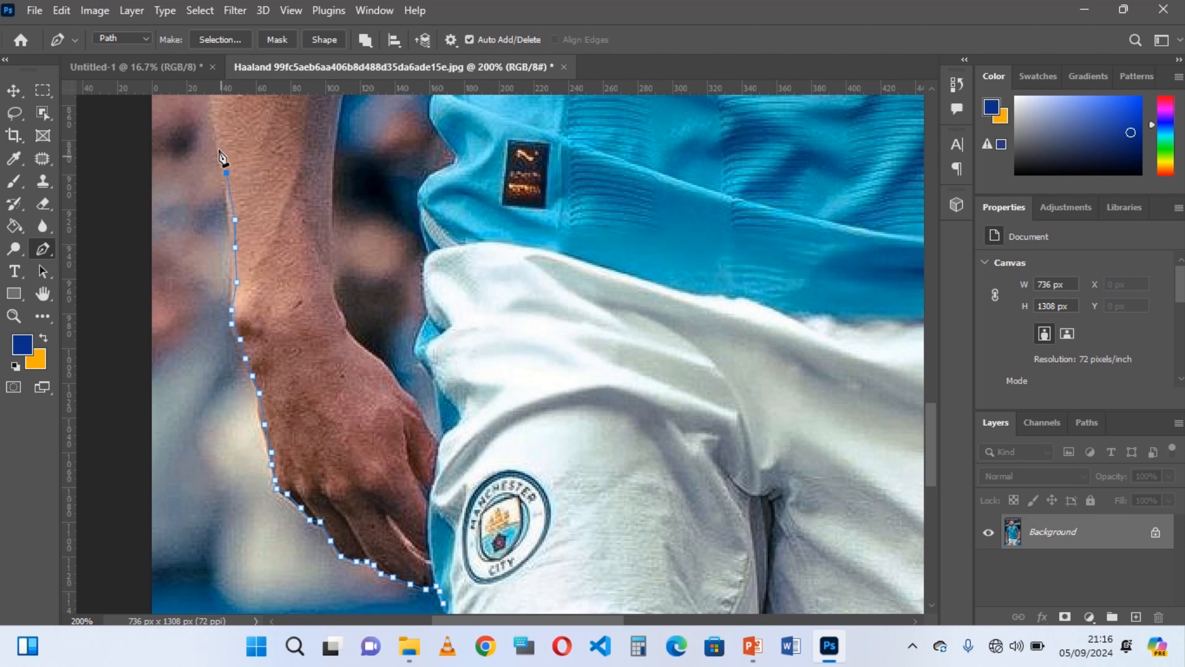
drag(927, 413, 926, 346)
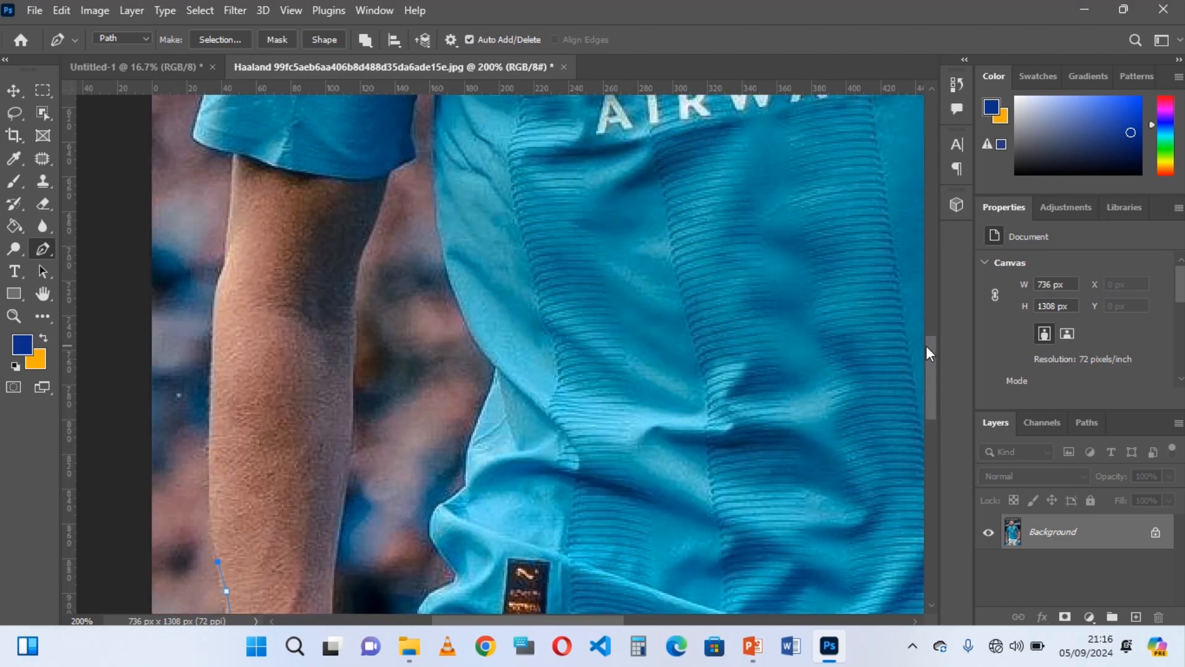
click(210, 505)
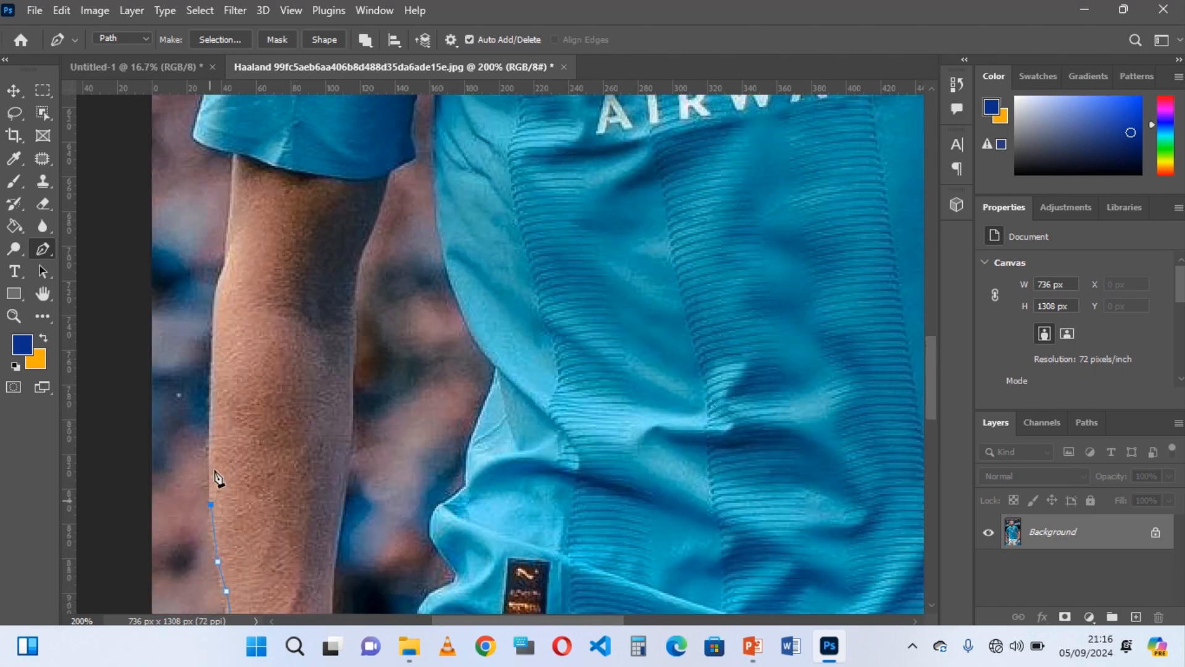
click(211, 426)
click(216, 339)
click(214, 297)
click(223, 275)
click(227, 244)
click(235, 162)
Trace the path around the sleeve hem's outer corner and up the sleeve's outer edge toward the shoulder.
click(235, 150)
click(221, 150)
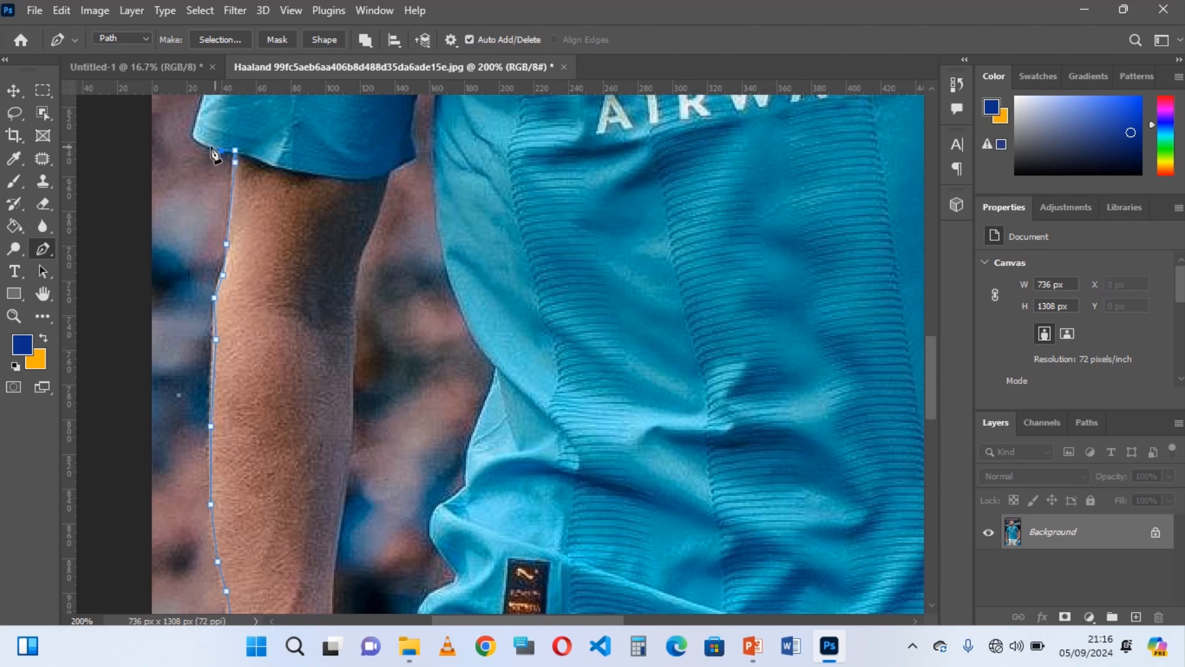
click(208, 146)
click(195, 138)
drag(929, 343, 932, 287)
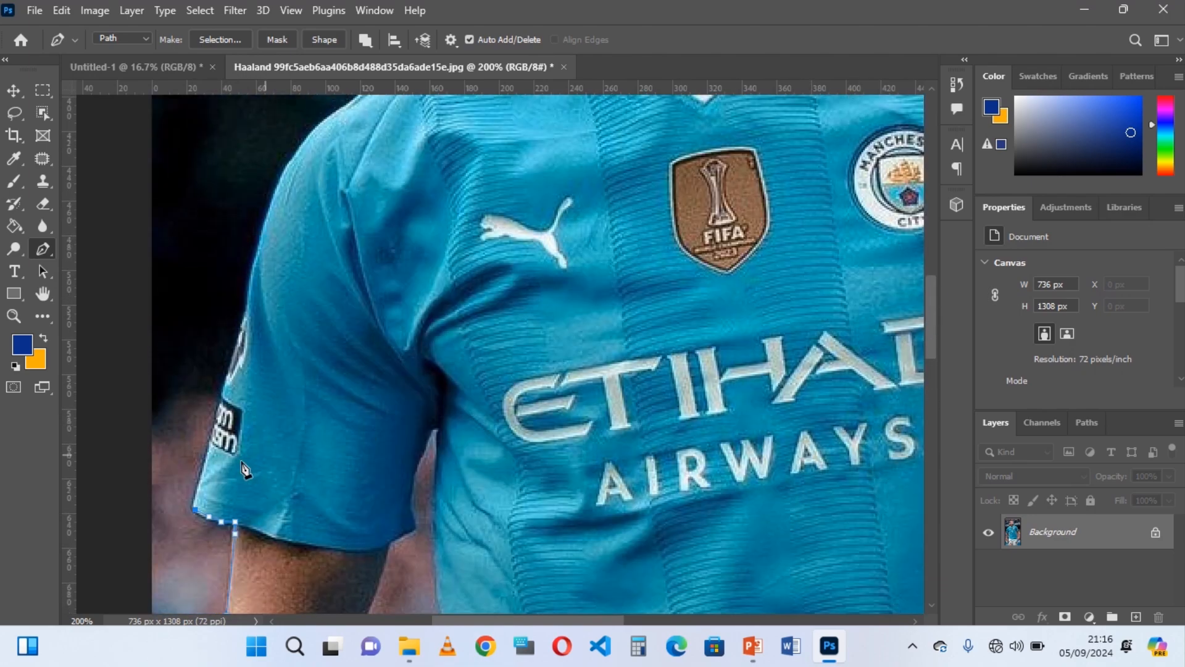
click(200, 481)
click(237, 350)
click(245, 324)
click(250, 278)
click(259, 243)
click(267, 224)
click(279, 186)
click(285, 173)
click(305, 139)
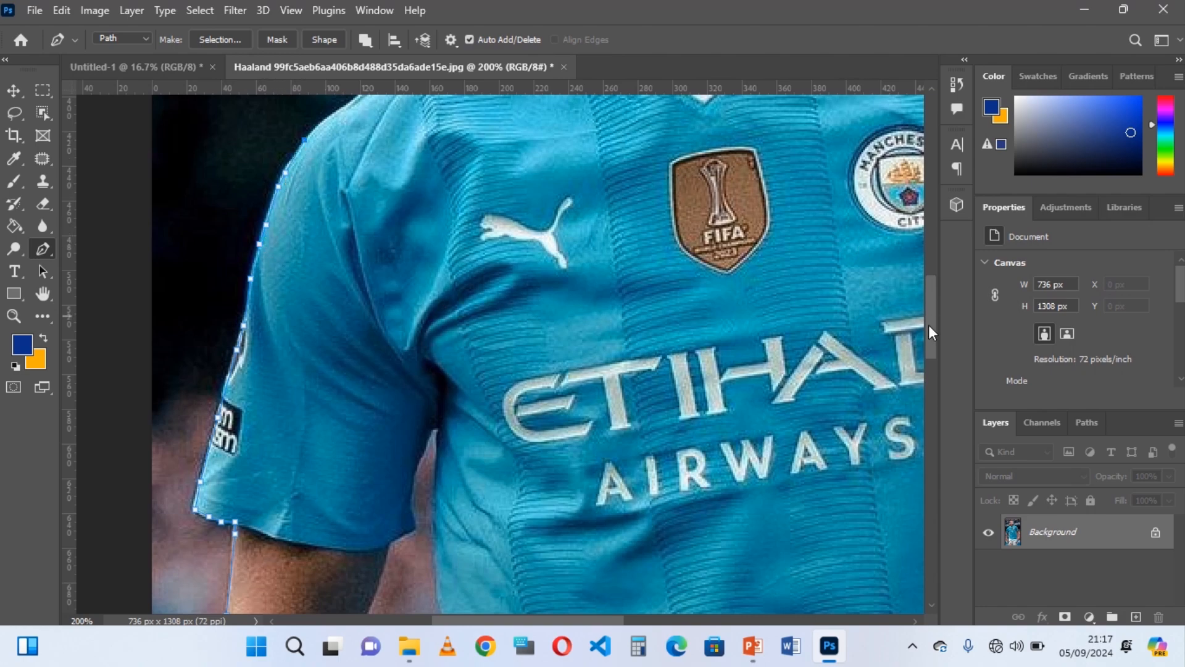
Continue the path along the top of the shirt's shoulder to the base of the ponytail.
drag(928, 324, 931, 269)
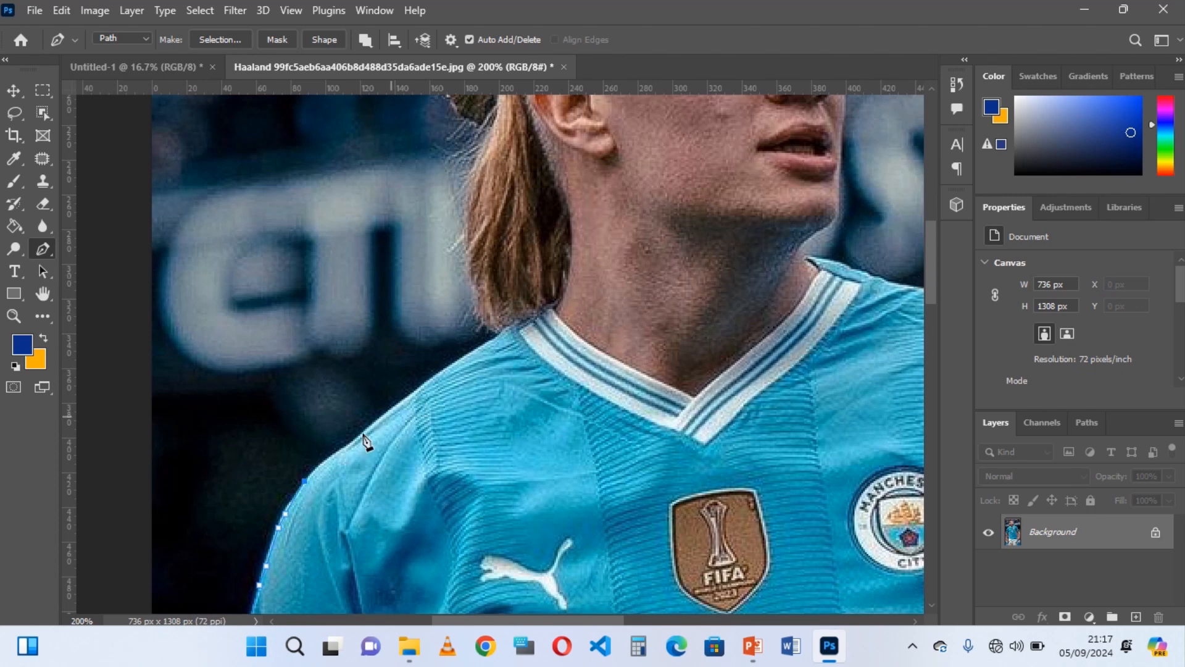
click(330, 456)
click(384, 422)
click(408, 397)
click(461, 360)
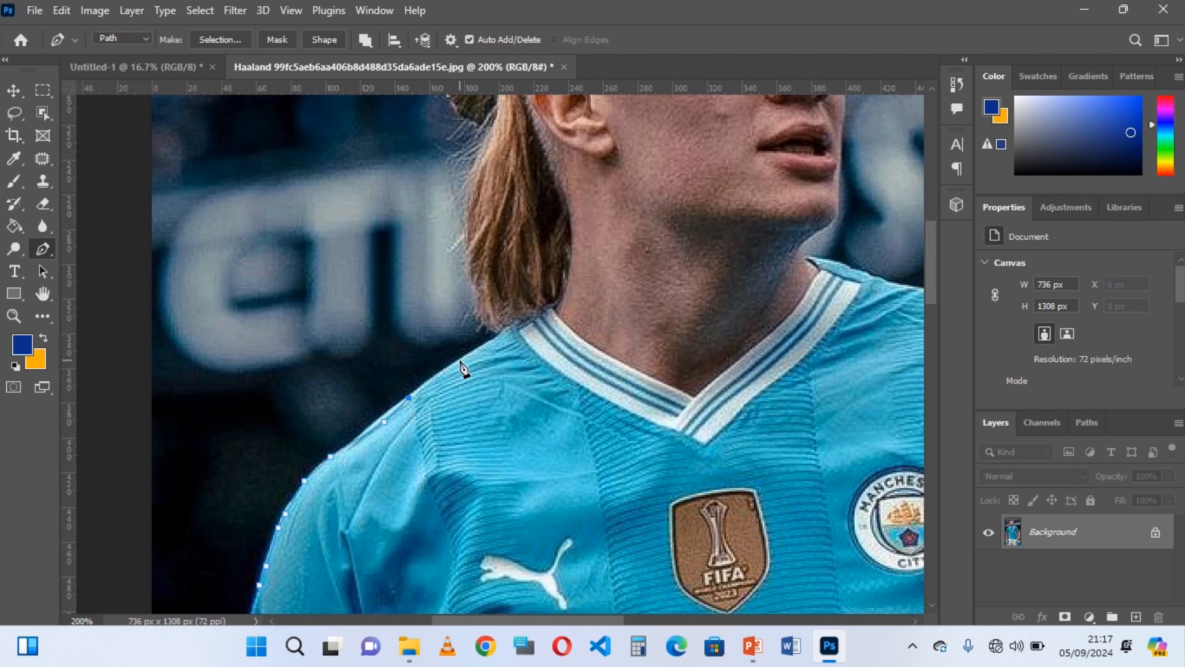
click(497, 336)
Trace the outer edge of the ponytail from the shoulder up to the underside of the hair bun.
drag(936, 288, 928, 249)
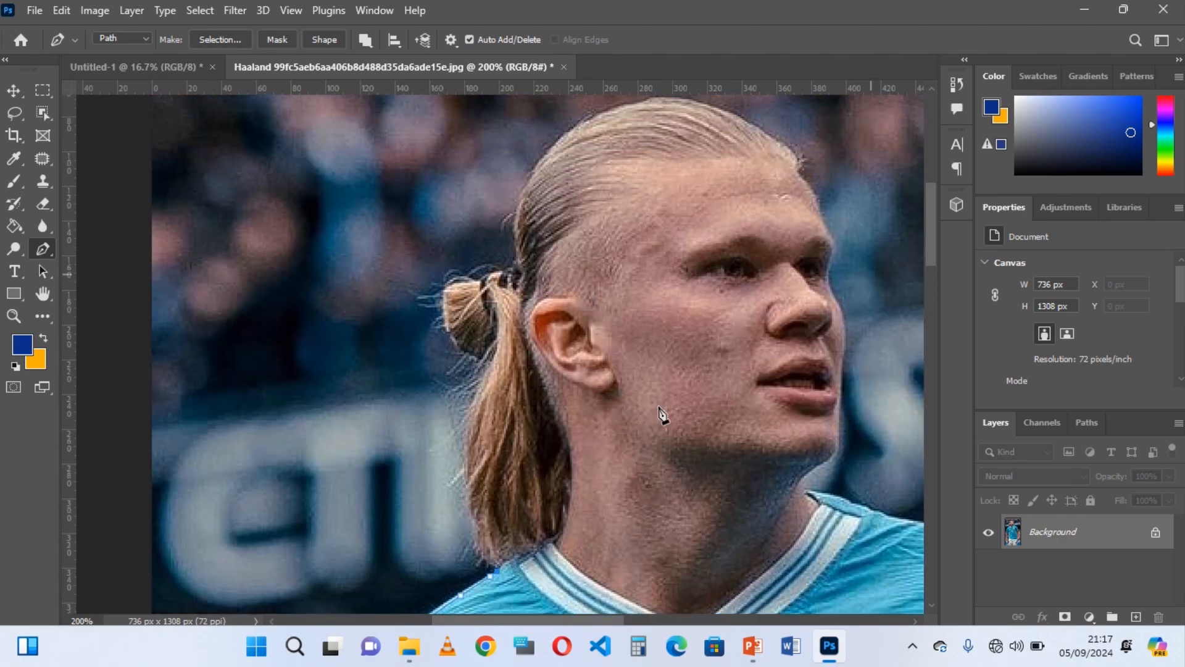
click(498, 562)
click(484, 532)
click(474, 488)
click(472, 444)
click(480, 406)
click(487, 382)
click(494, 358)
Outline the hair bun, bringing the path around it to the back of the head.
click(476, 353)
click(455, 342)
click(447, 306)
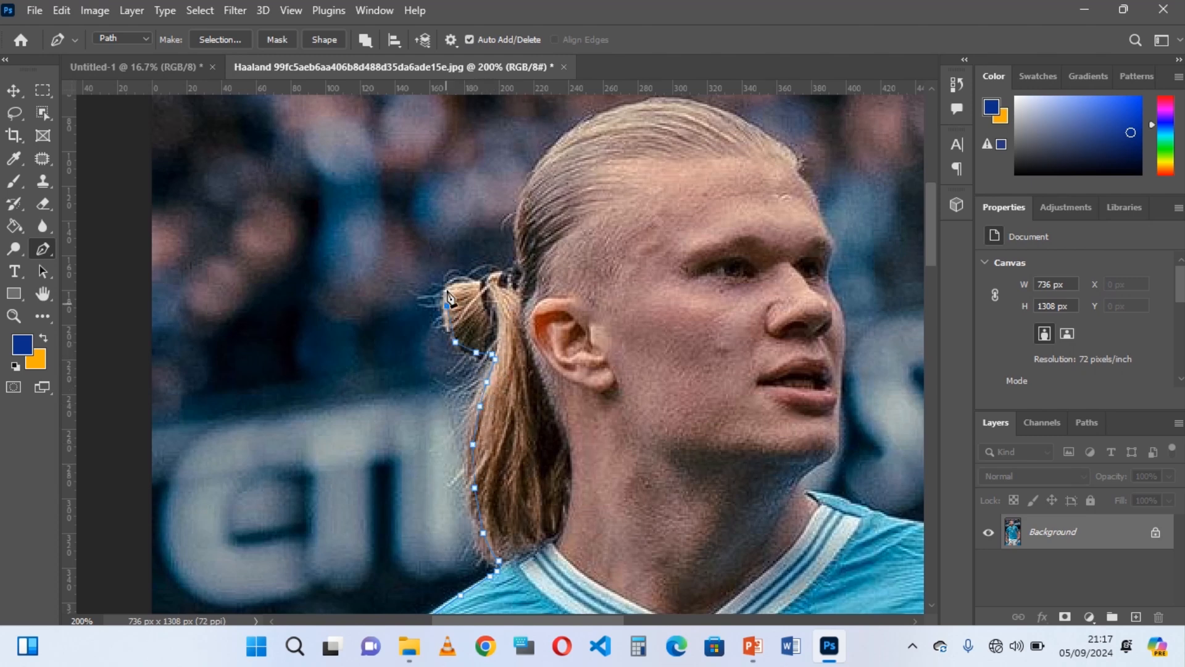
click(448, 286)
click(467, 283)
click(478, 282)
click(488, 274)
click(499, 275)
click(508, 273)
click(520, 267)
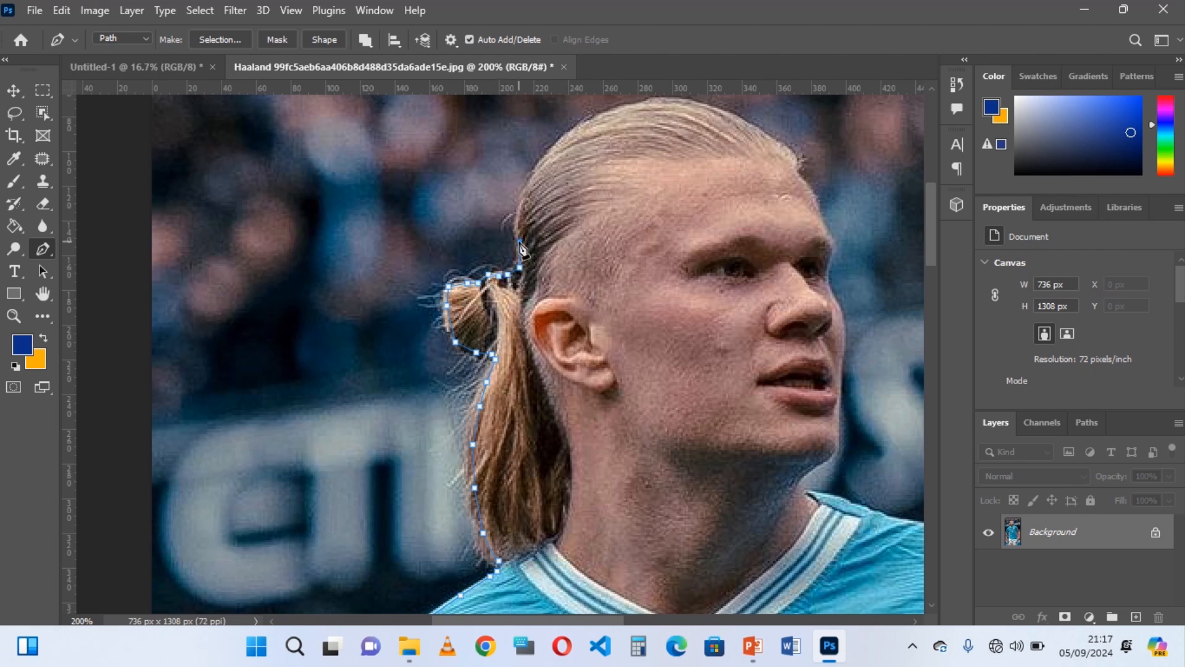
Trace the path up the back of the head to the top of the hair.
click(518, 211)
click(527, 189)
click(537, 166)
click(567, 136)
click(580, 126)
click(608, 115)
click(625, 106)
click(655, 101)
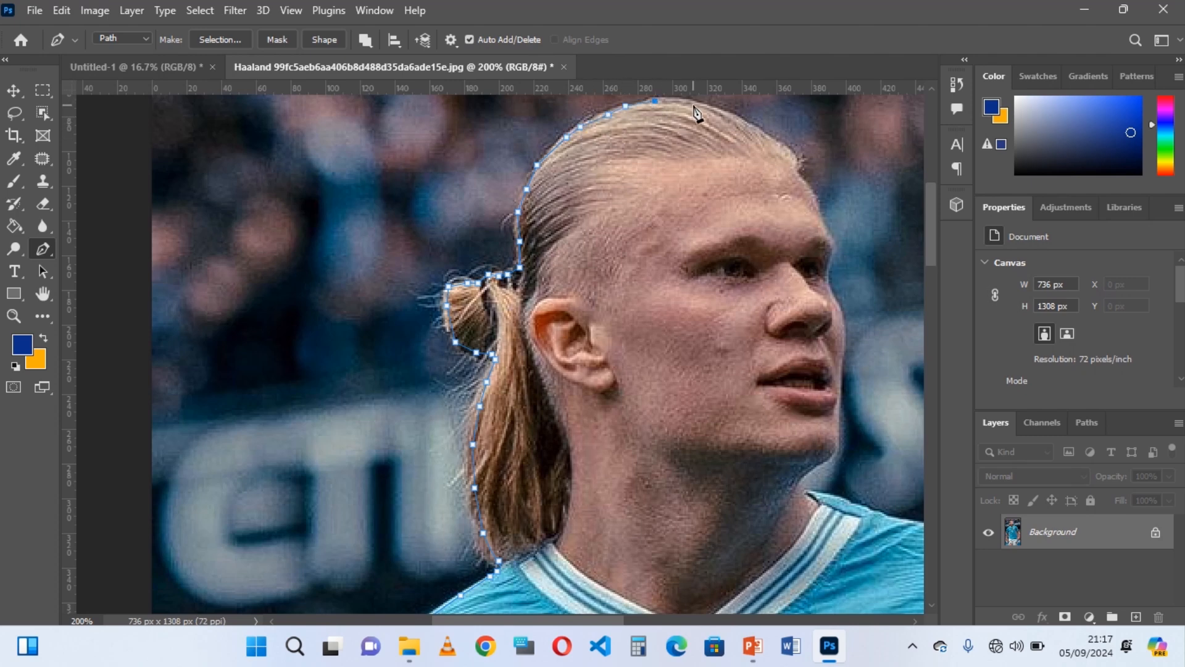
Continue the path over the top of the head and down the hairline to the forehead.
click(693, 105)
click(727, 111)
click(763, 129)
click(785, 148)
click(796, 158)
click(801, 171)
click(811, 193)
click(816, 205)
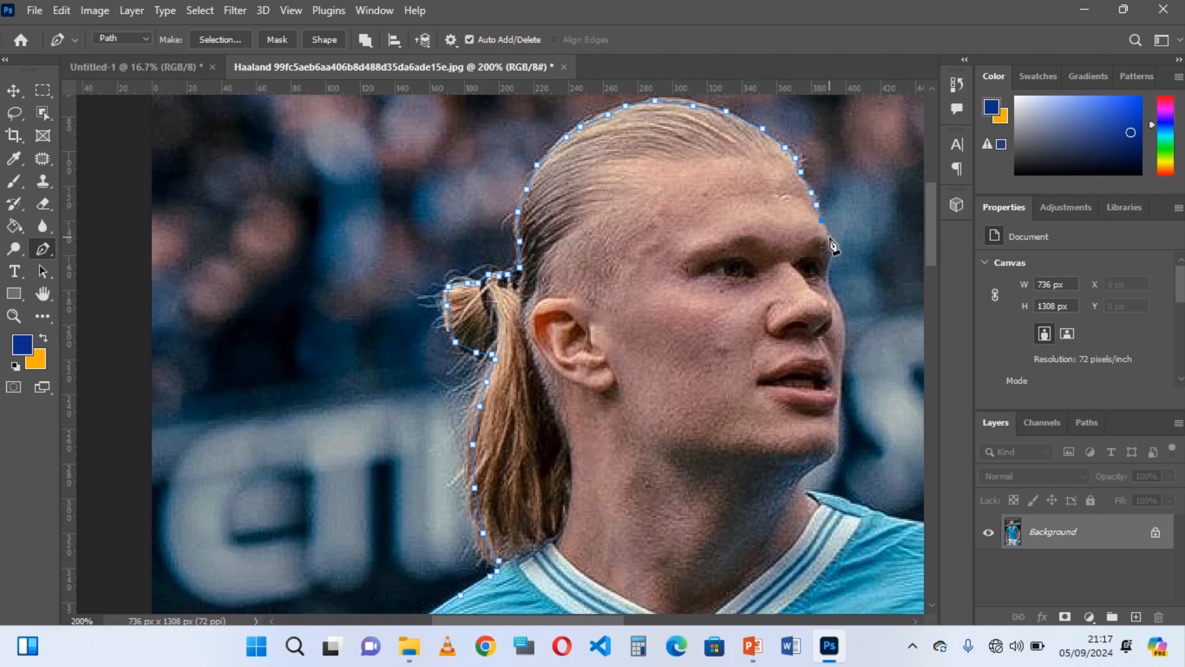
Trace the face profile from the brow past the eye to the nose.
click(829, 237)
click(832, 245)
click(830, 262)
click(835, 302)
click(843, 316)
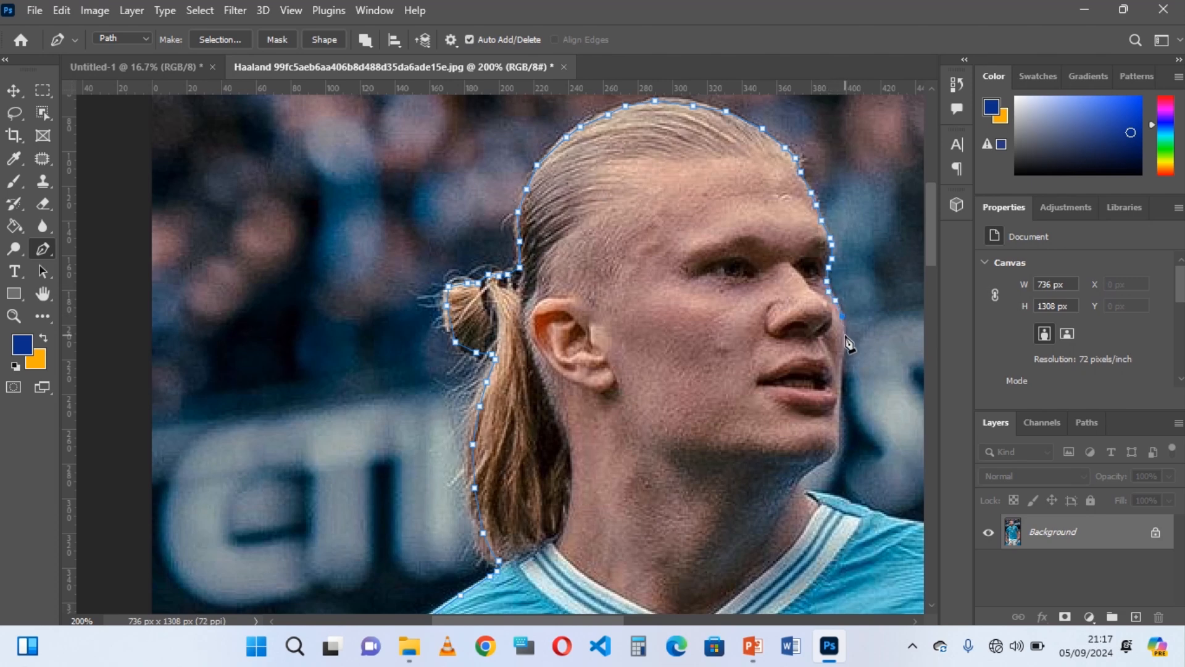
Extend the path past the lips and around the chin to the neck beneath the jaw.
click(844, 353)
click(842, 374)
click(841, 390)
click(839, 408)
click(837, 439)
click(834, 451)
click(827, 458)
click(813, 467)
click(801, 477)
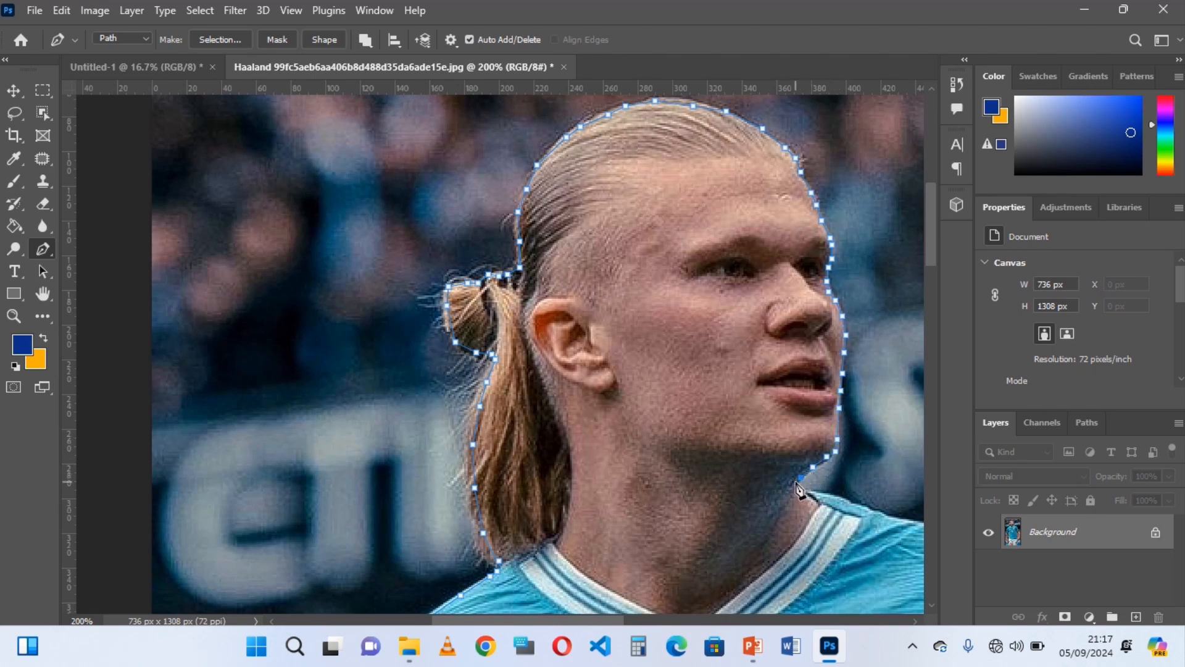
Continue the path from the neck beneath the jaw along the top of the jersey collar.
click(796, 484)
click(800, 492)
click(811, 494)
click(840, 495)
drag(612, 621, 687, 620)
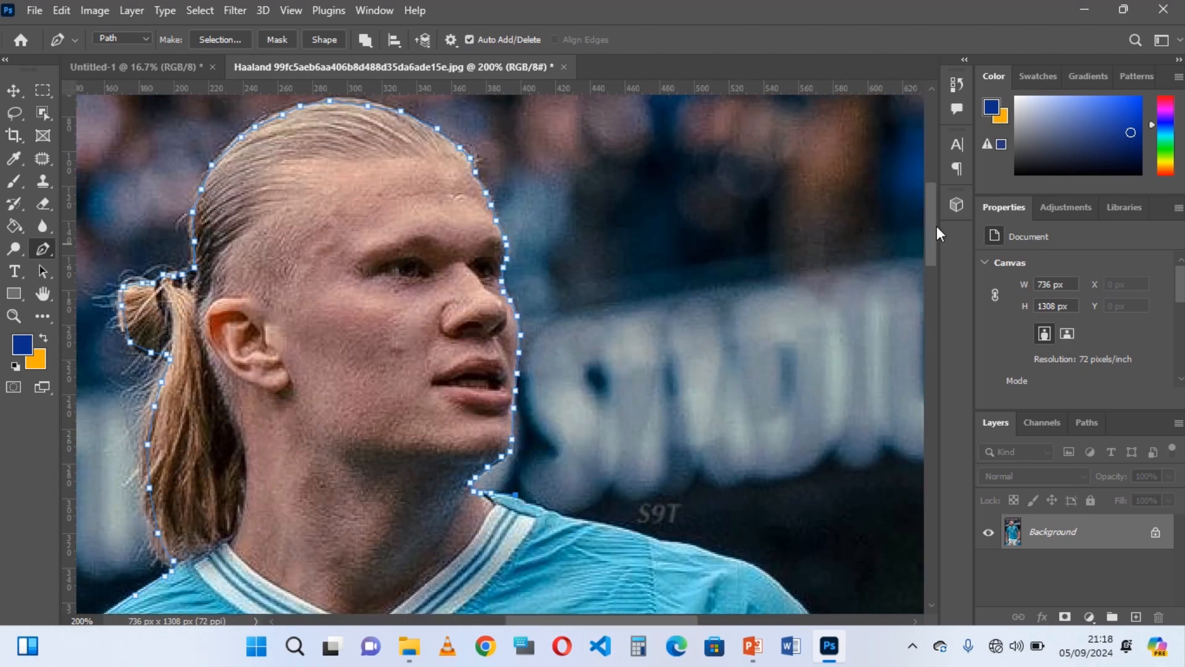
drag(936, 227, 938, 278)
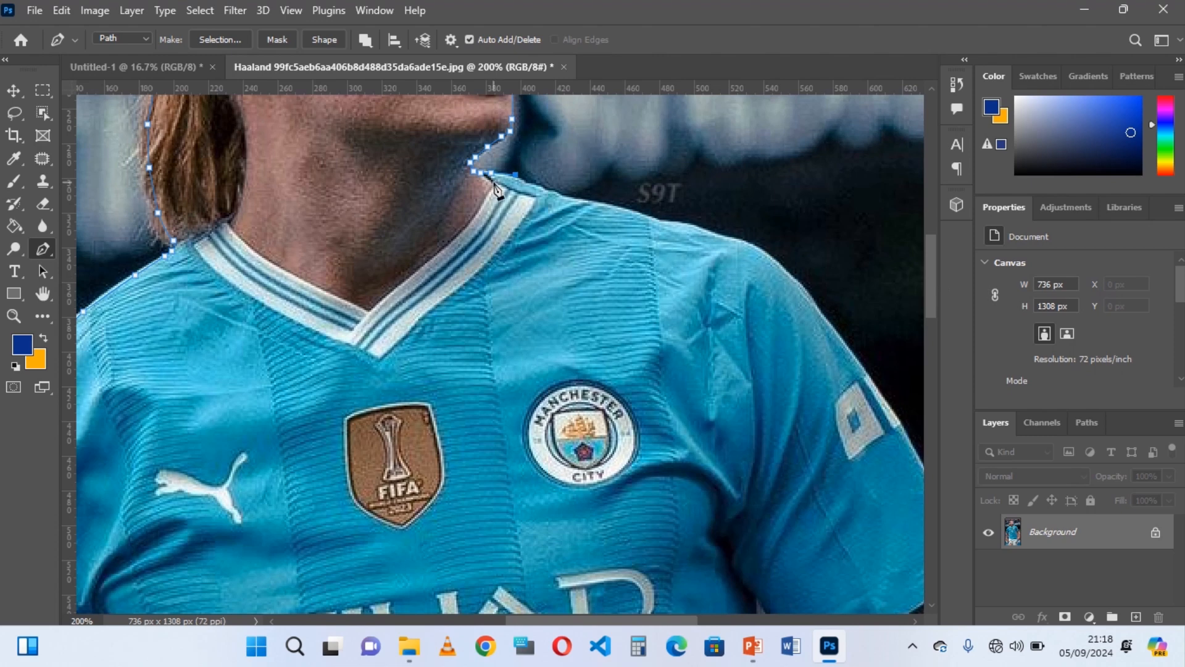
click(532, 185)
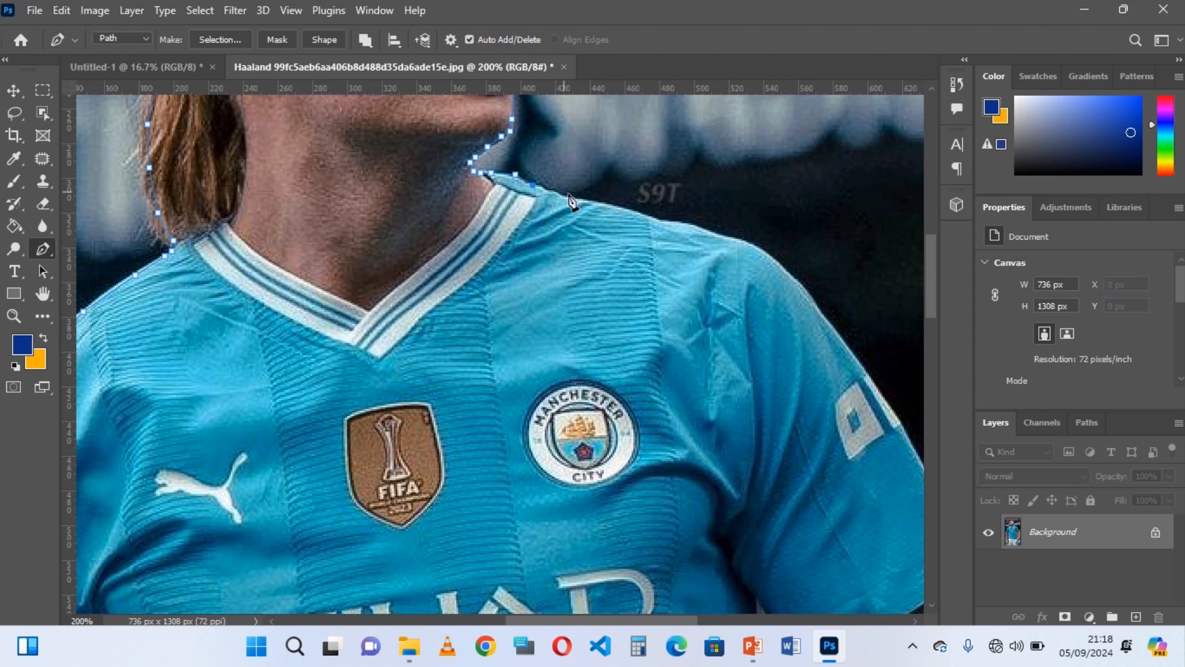
Trace the path along the shoulder seam and over the rounded shoulder of the jersey.
click(601, 207)
click(660, 221)
click(691, 228)
click(738, 246)
click(767, 258)
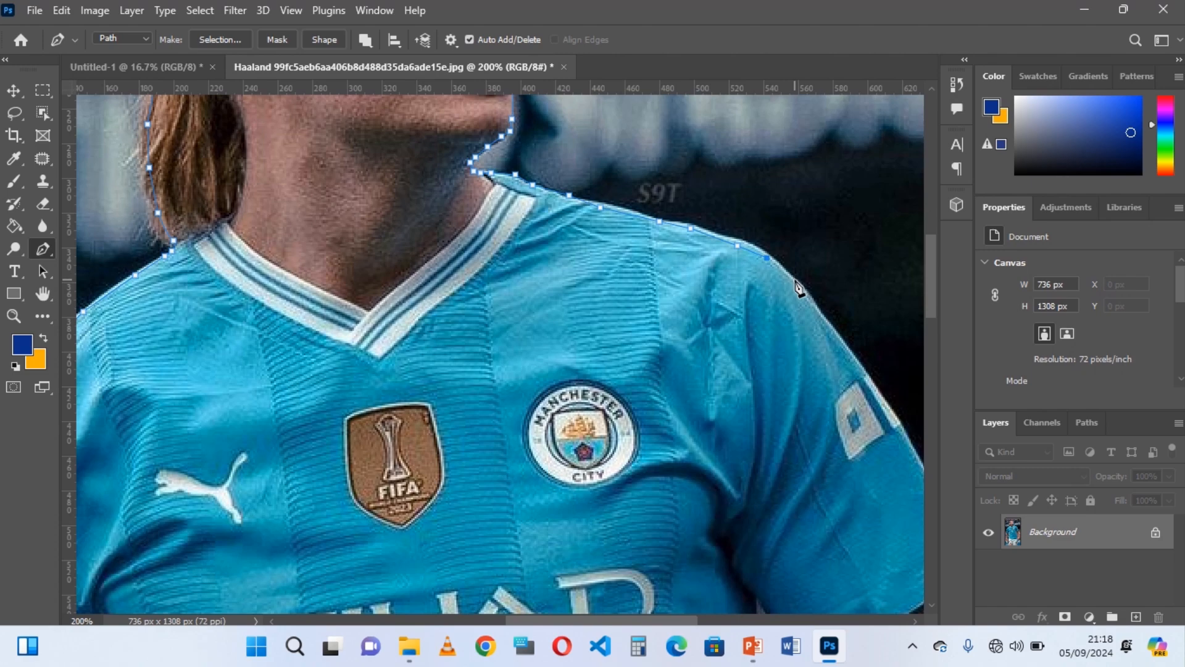
click(796, 279)
click(821, 314)
Extend the path down the outer edge of the sleeve past the badge to the cuff corner.
drag(928, 267, 931, 318)
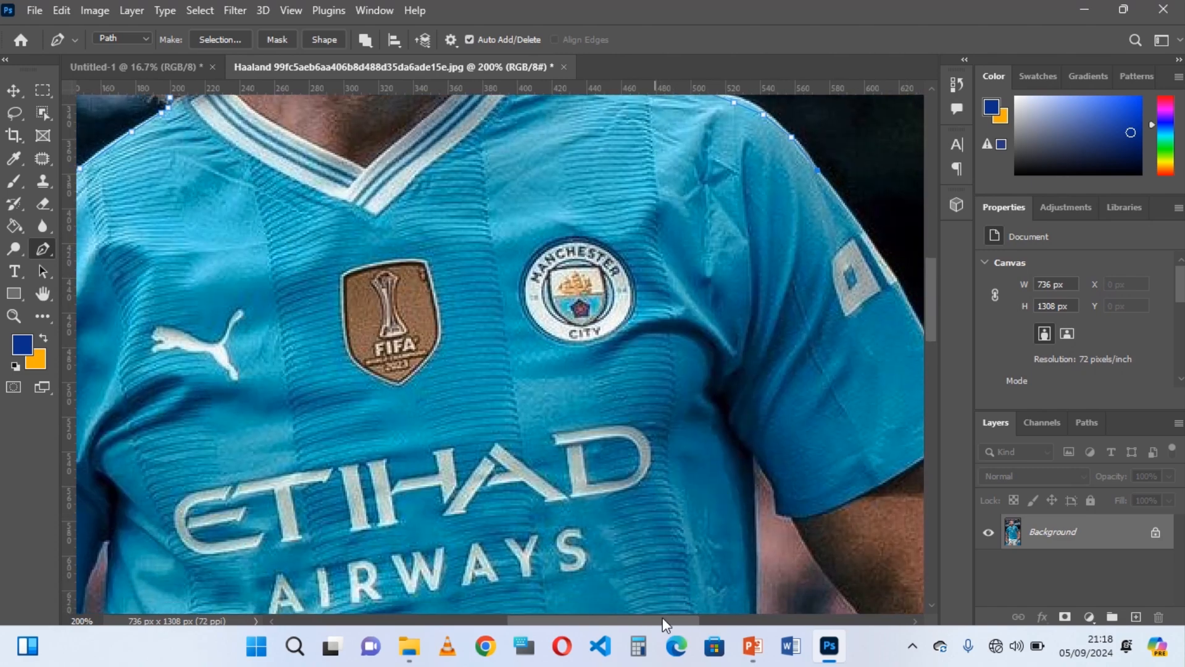
drag(662, 618, 732, 617)
click(551, 238)
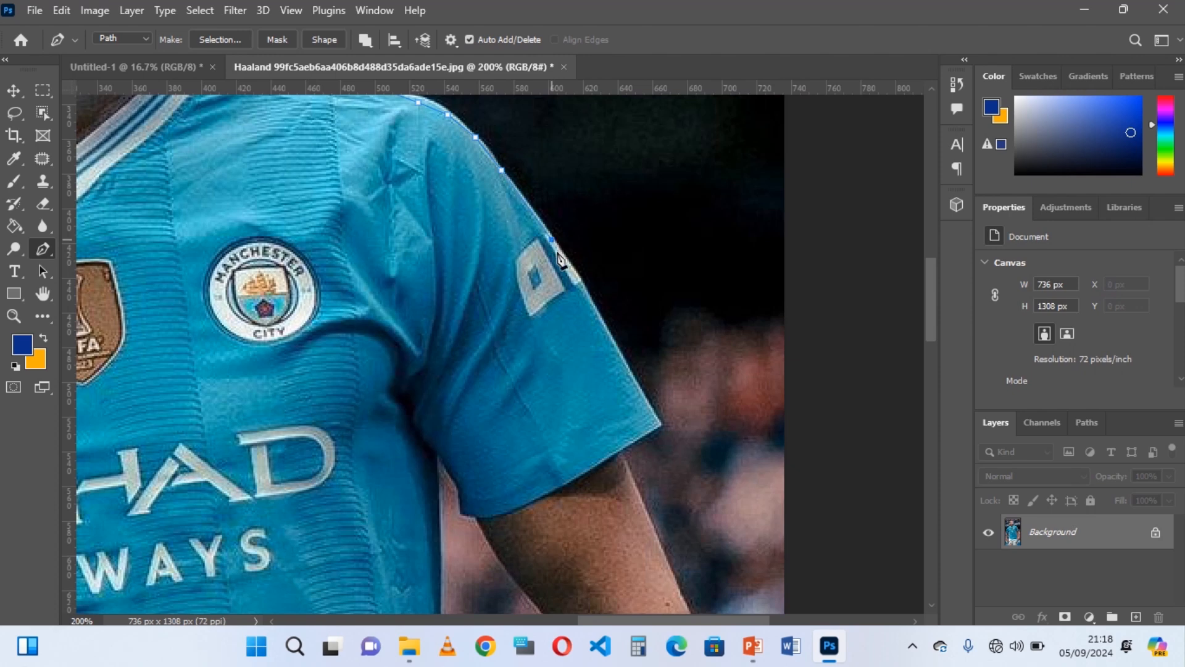
click(585, 290)
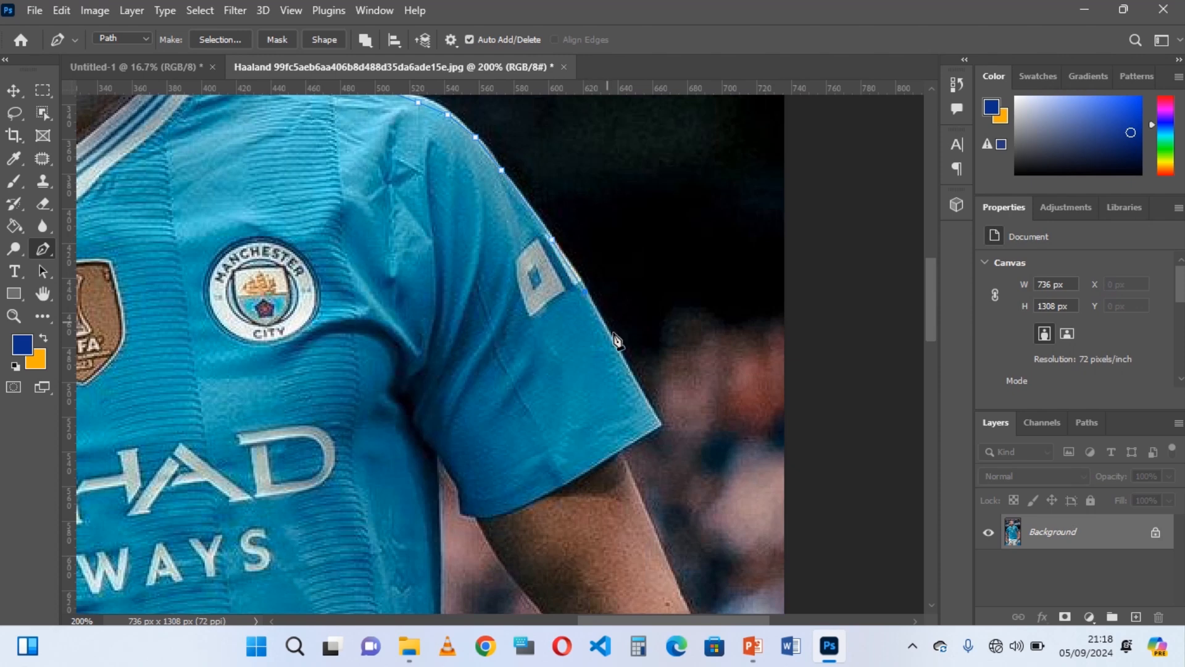
click(645, 397)
click(661, 426)
Trace the path from beneath the sleeve cuff down the outer upper arm past the elbow.
drag(929, 329, 930, 369)
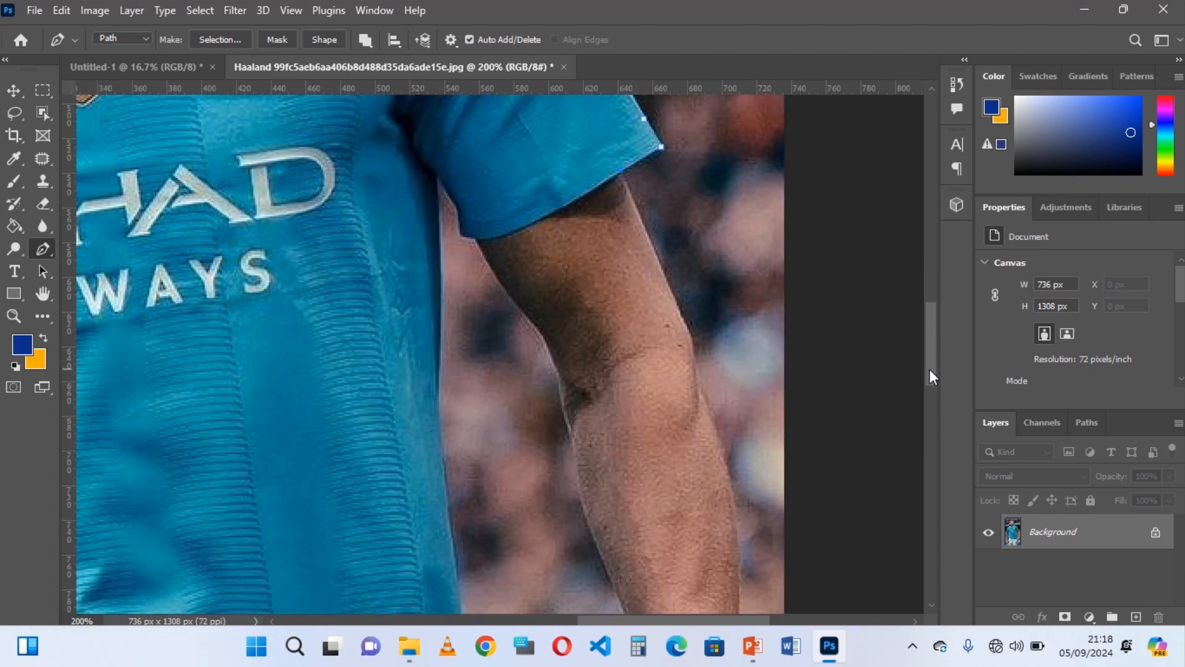
click(656, 265)
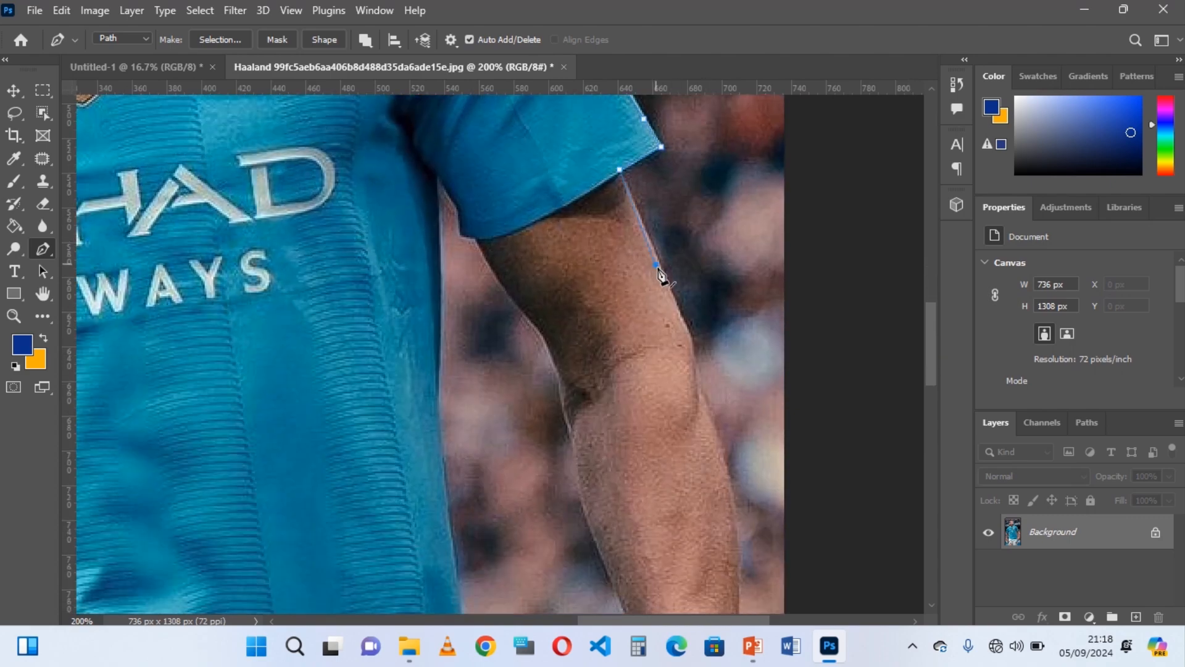
click(676, 308)
click(692, 349)
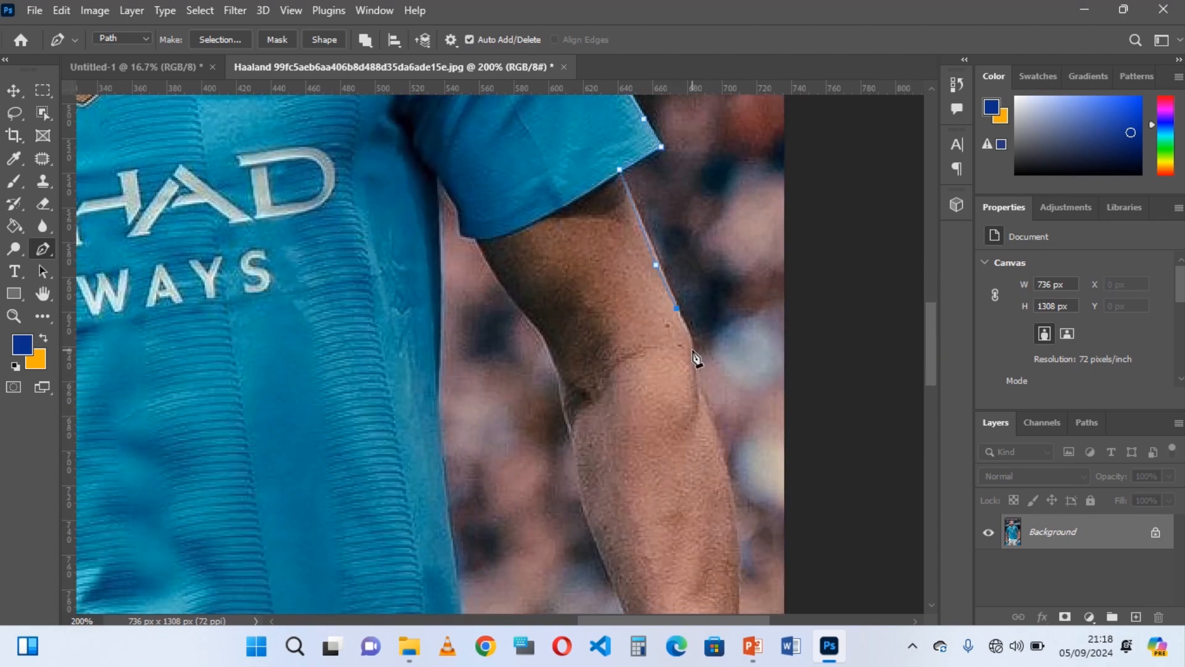
click(696, 390)
click(707, 417)
Continue the path down the outer edge of the forearm to the wrist.
drag(932, 335, 932, 378)
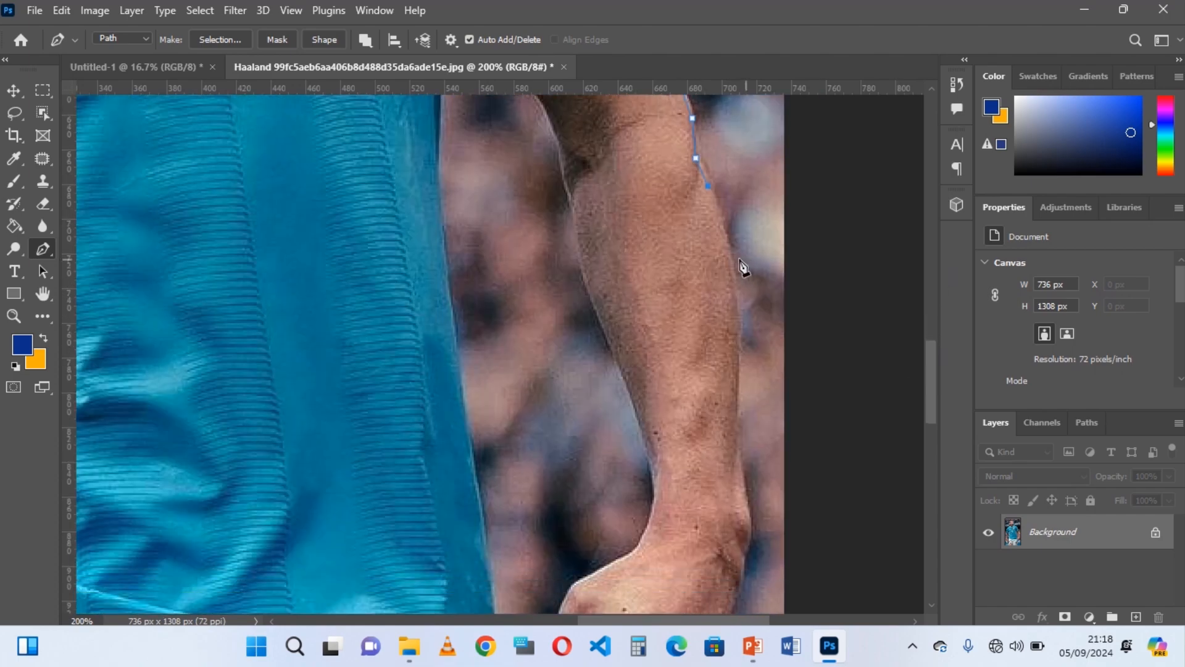
click(733, 256)
click(737, 295)
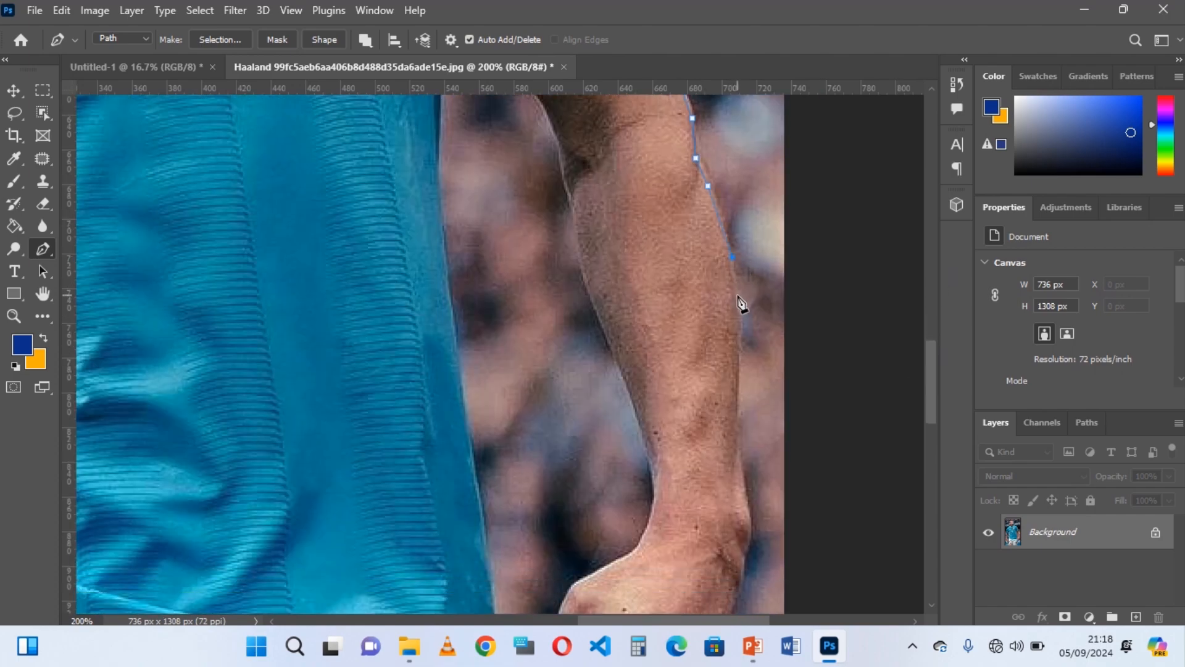
click(739, 368)
click(737, 417)
click(741, 461)
click(744, 497)
Trace the path around the outer wrist and down the outer side of the clenched fist.
drag(932, 371, 932, 410)
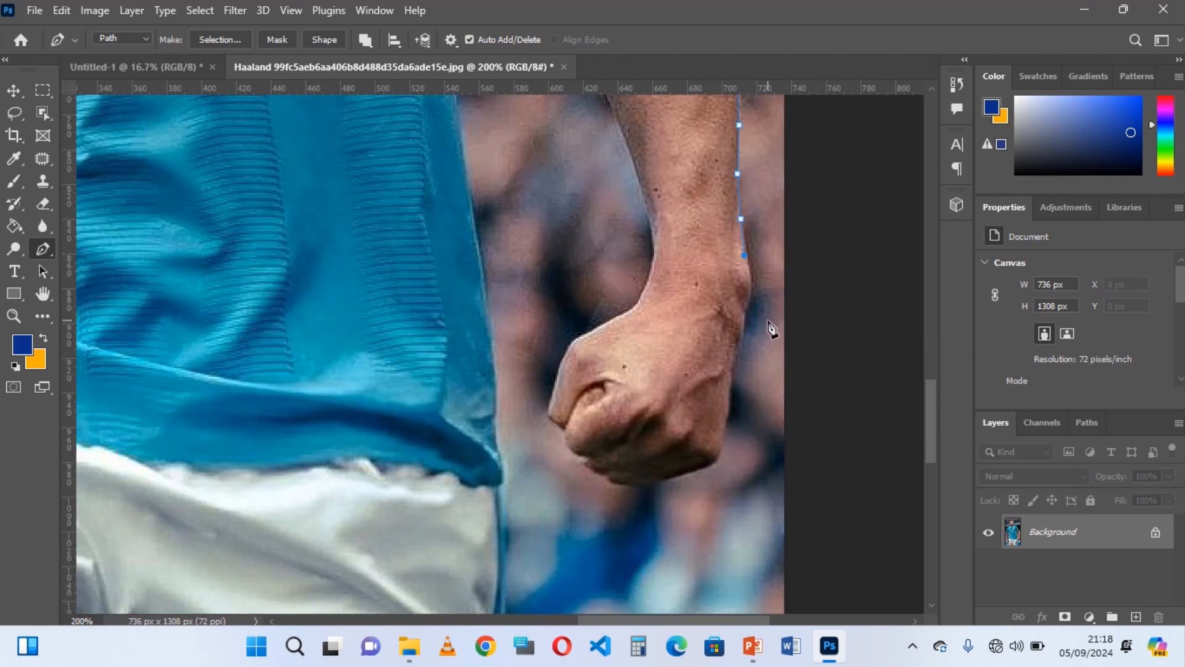
click(753, 283)
click(743, 325)
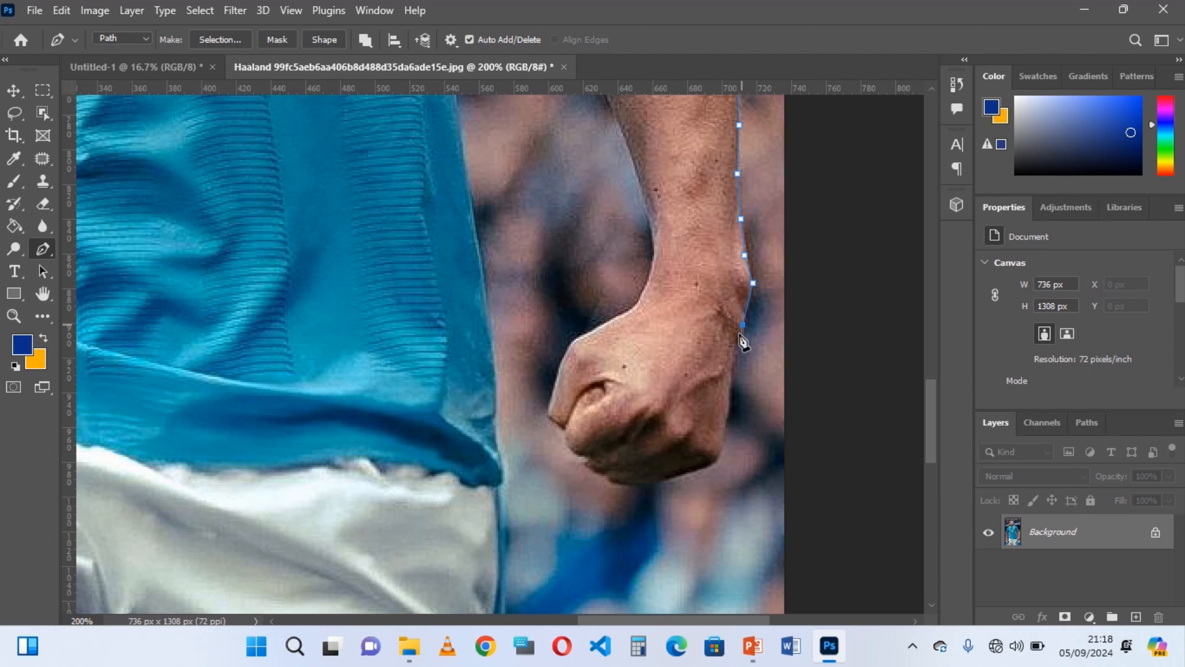
click(727, 376)
click(727, 425)
click(717, 450)
Extend the path along the underside of the clenched fist.
click(672, 477)
click(637, 485)
click(616, 486)
click(607, 476)
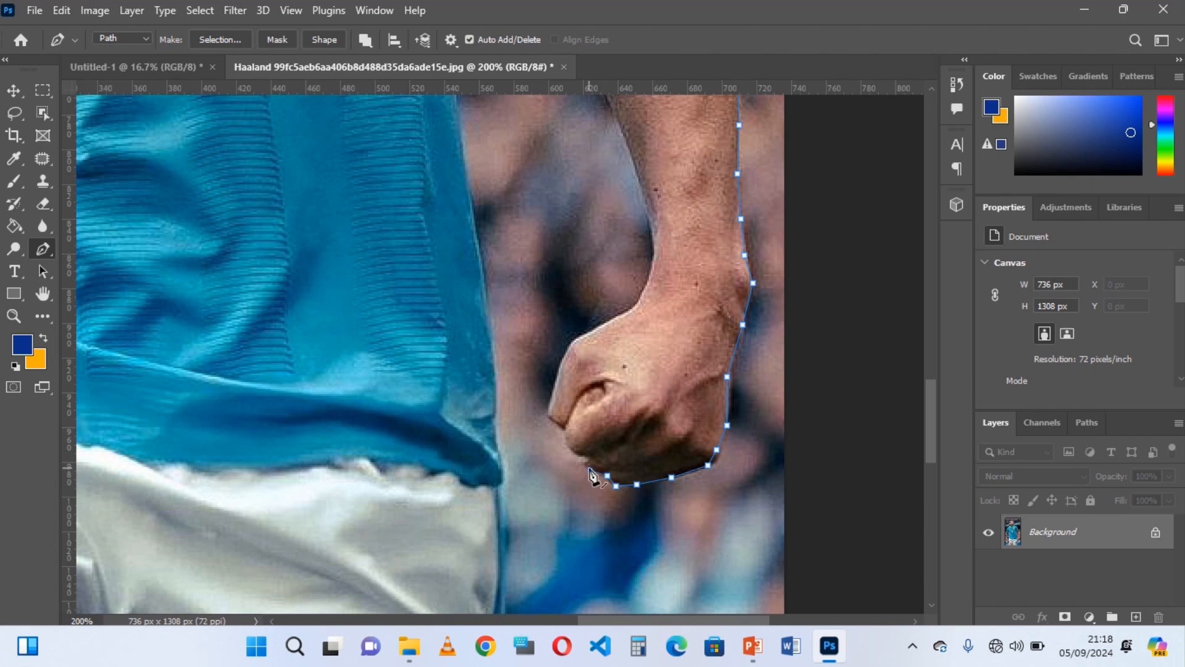
click(589, 469)
click(588, 458)
Trace the path up the inner side of the fist around the curled finger and thumb.
click(569, 435)
click(560, 424)
click(550, 421)
click(550, 407)
click(560, 374)
click(569, 346)
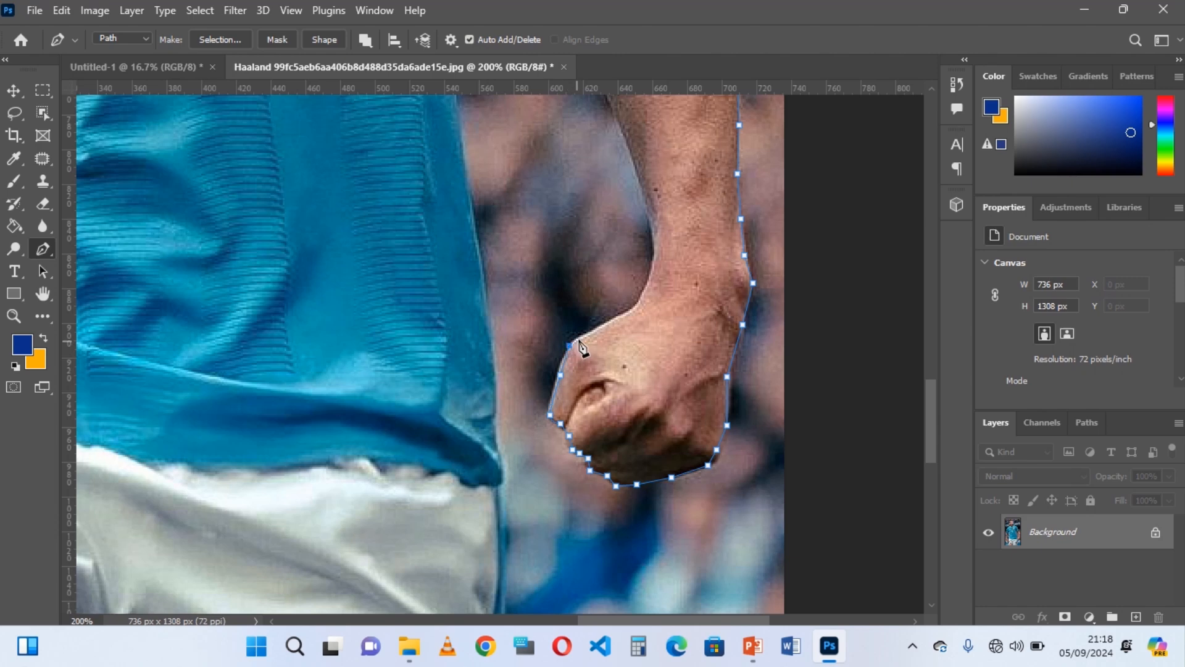
Continue the path over the back of the hand and up the inner wrist.
click(584, 337)
click(604, 326)
click(626, 316)
click(640, 302)
click(652, 276)
click(652, 253)
click(651, 212)
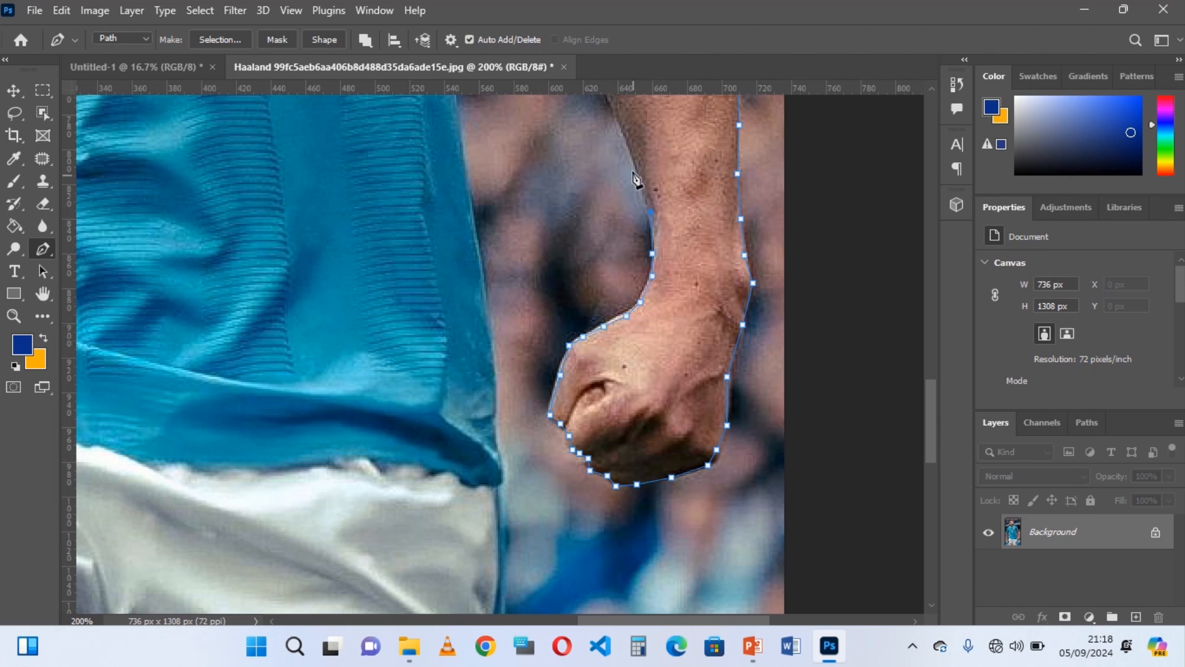
Trace the path up the inner edge of the forearm to just below the elbow.
click(630, 151)
drag(931, 417, 925, 342)
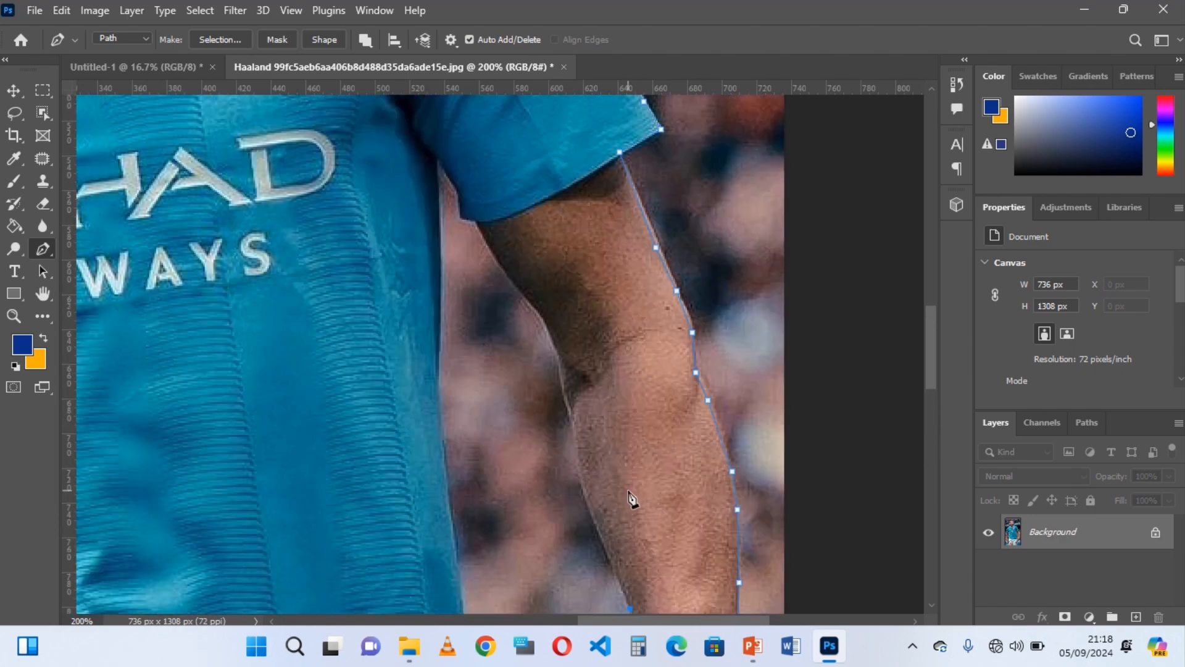
click(588, 505)
click(577, 457)
click(575, 428)
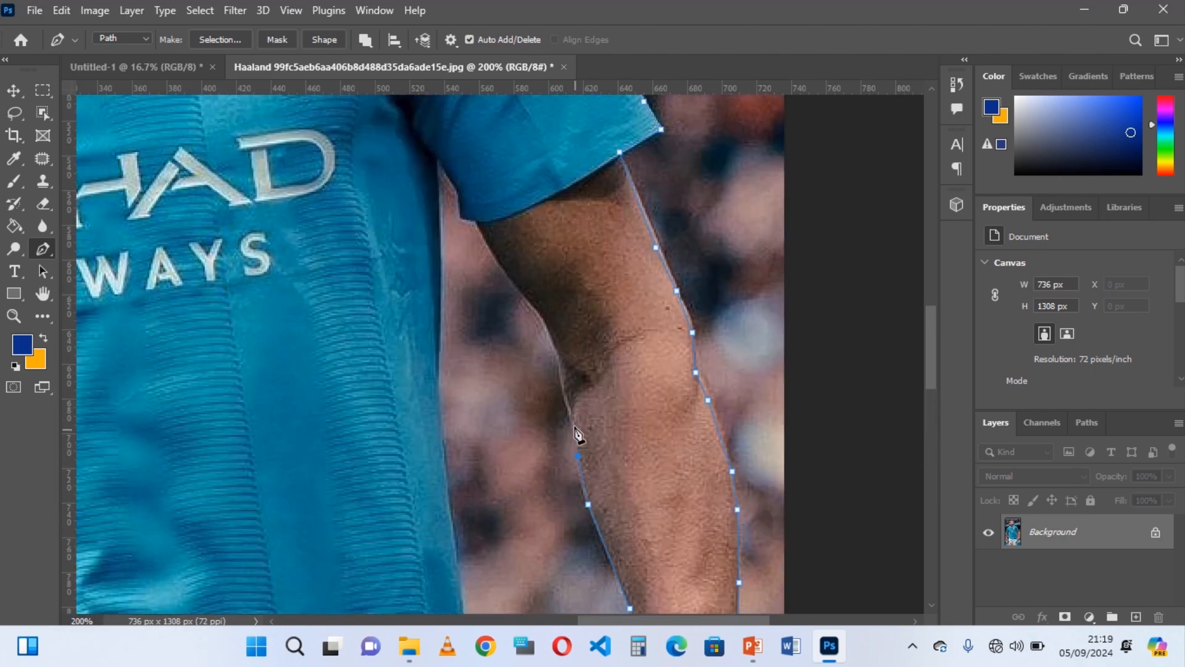
Extend the path past the inner elbow and up the inner upper arm to the sleeve.
click(569, 396)
click(561, 375)
click(555, 341)
click(539, 308)
click(507, 270)
click(479, 227)
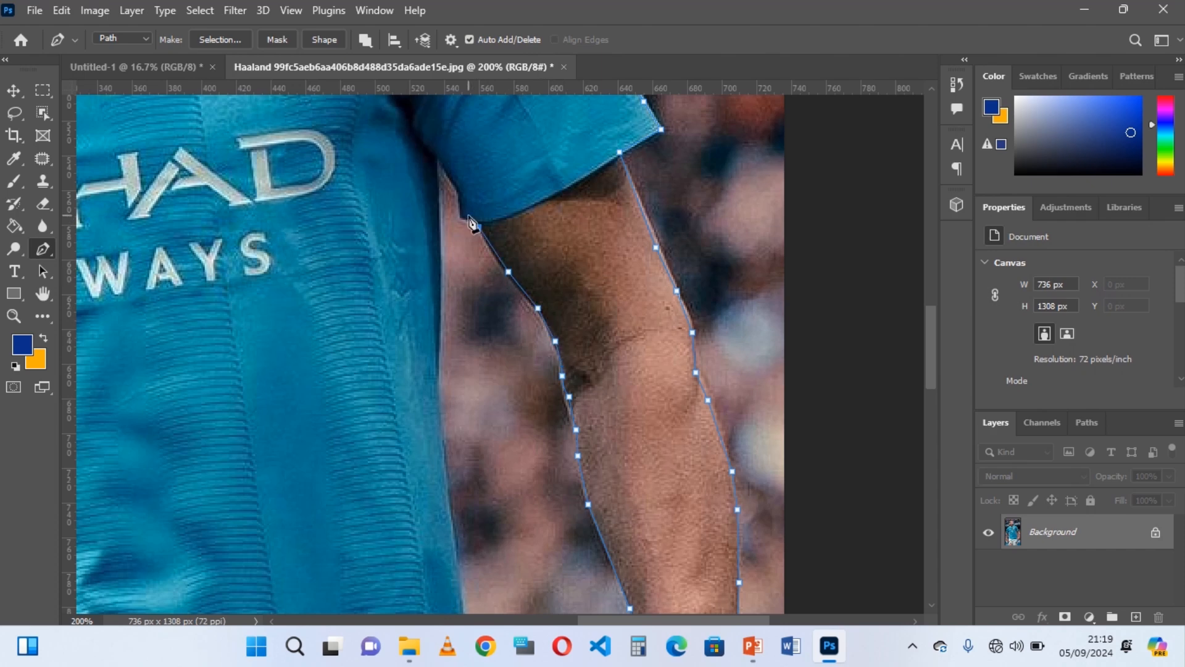
Trace the path around the sleeve's inner corner into the armpit and down the shirt's side.
click(462, 216)
click(462, 192)
click(436, 152)
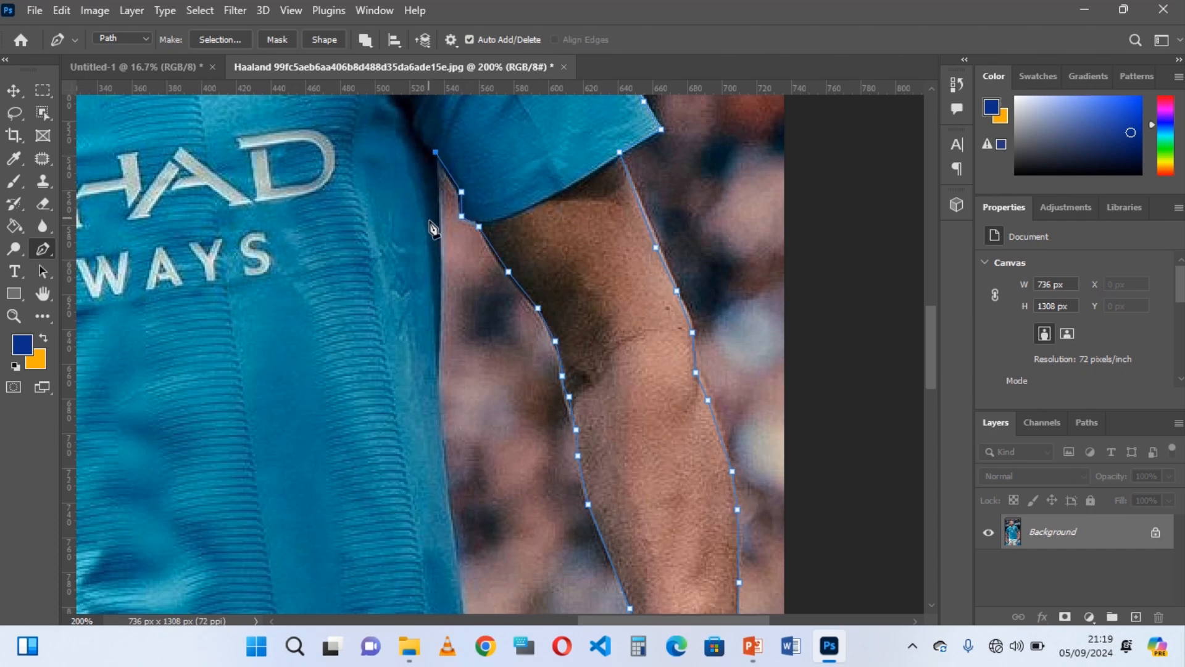
click(439, 275)
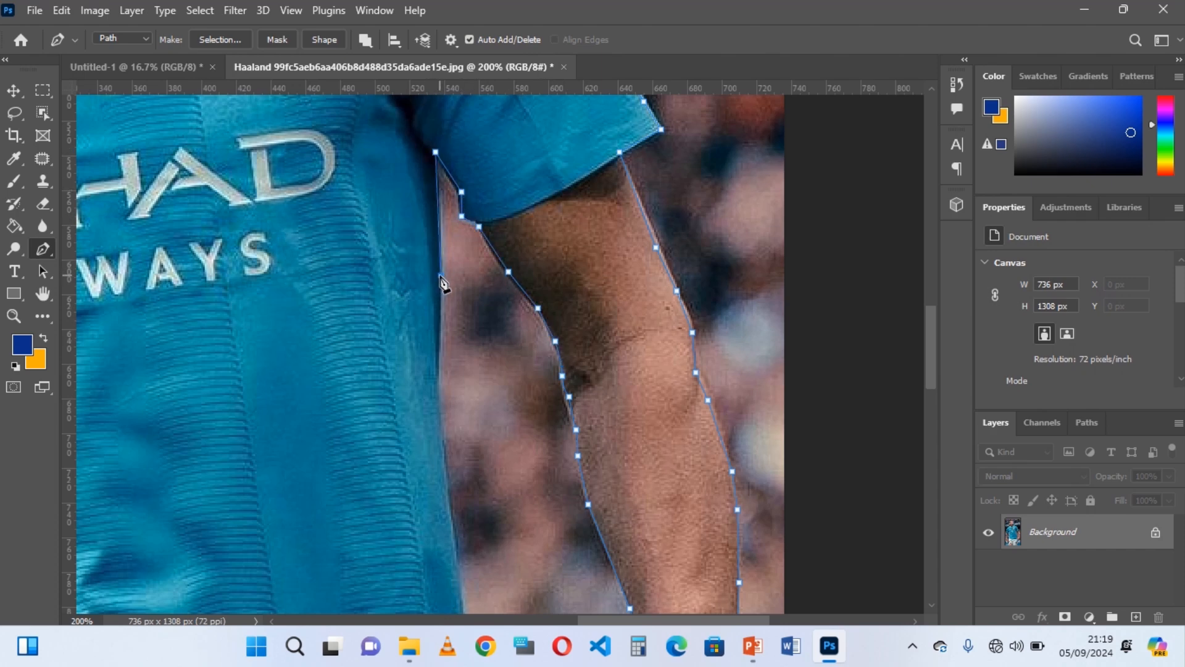
click(438, 452)
click(453, 565)
Continue the path down the lower side edge of the shirt, replacing the misplaced anchor points.
drag(935, 363, 936, 431)
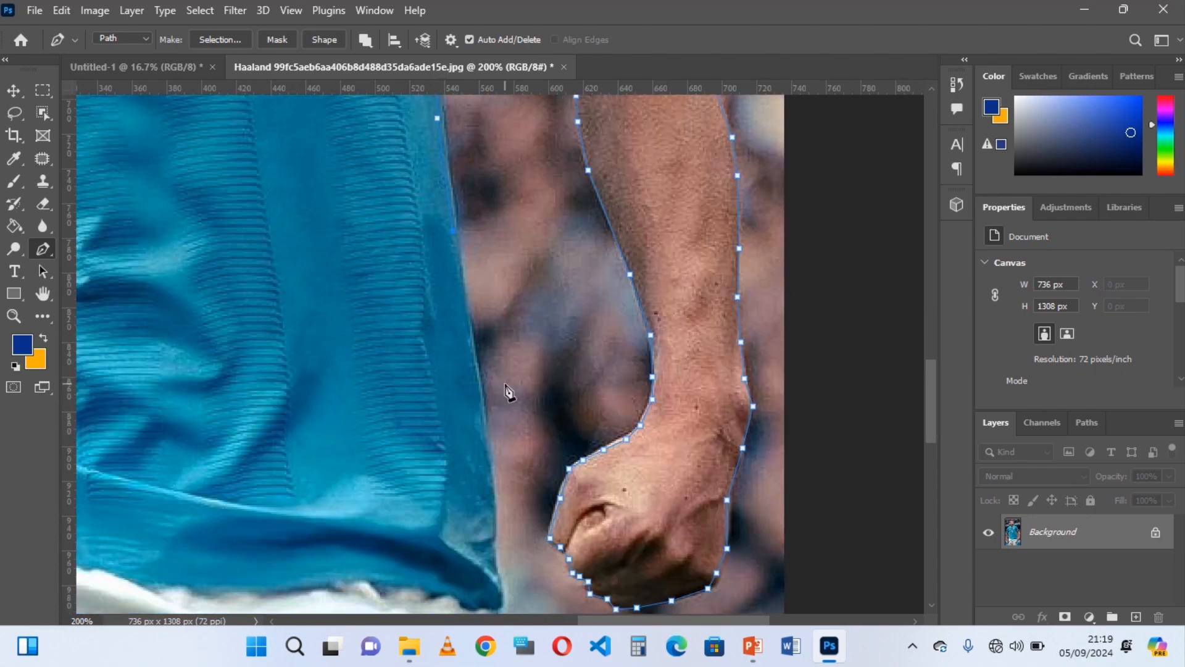
click(486, 428)
click(500, 512)
key(ctrl+z)
key(ctrl+z)
mouse_move(932, 412)
mouse_down()
mouse_move(932, 462)
mouse_move(936, 423)
mouse_up()
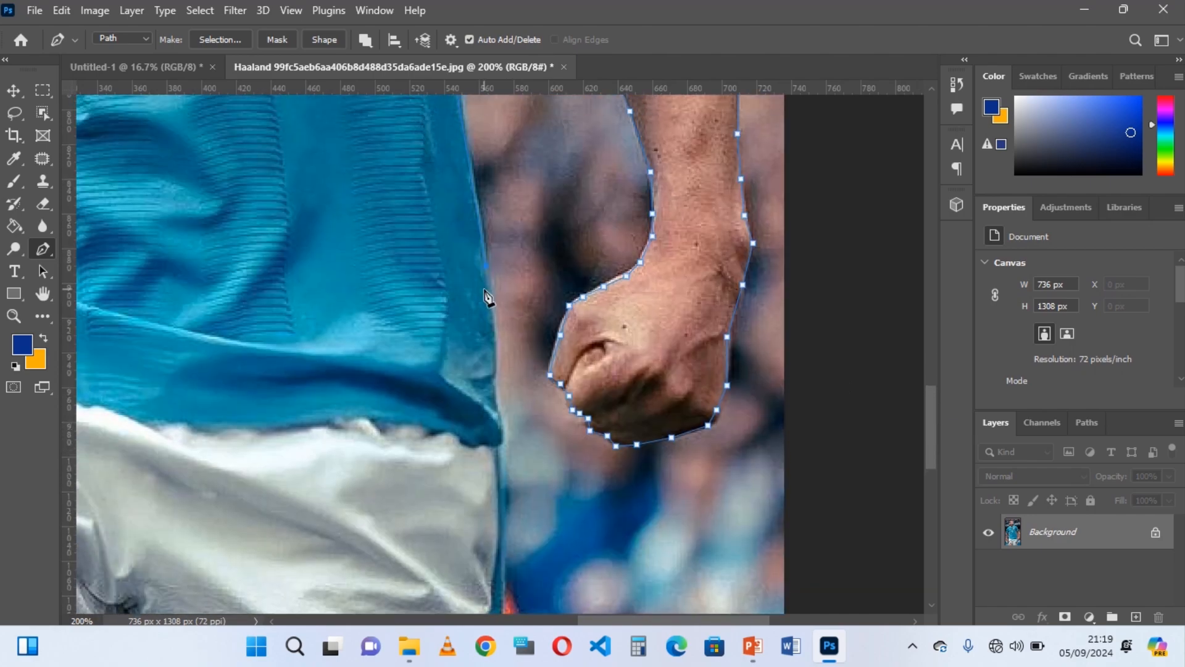
click(490, 295)
click(490, 322)
Trace the path past the shirt hem and close it along the outer side of the shorts.
drag(475, 410, 472, 412)
click(494, 376)
key(ctrl+z)
click(495, 344)
click(494, 382)
click(499, 410)
click(505, 451)
click(498, 492)
drag(927, 440, 934, 479)
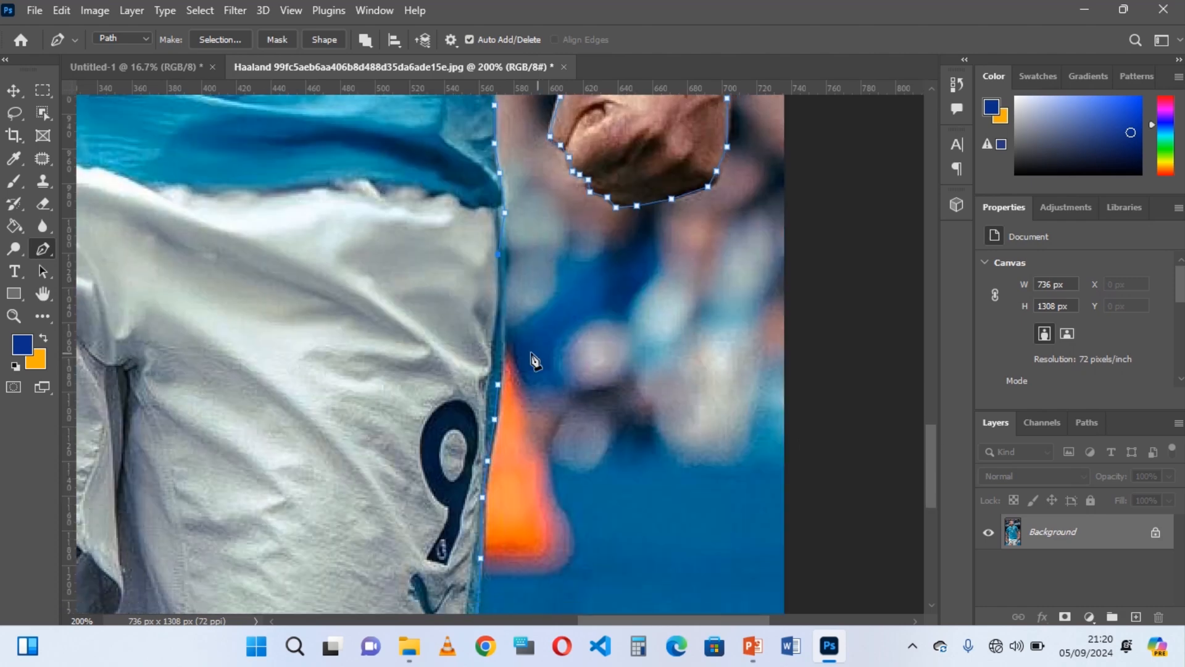
click(500, 340)
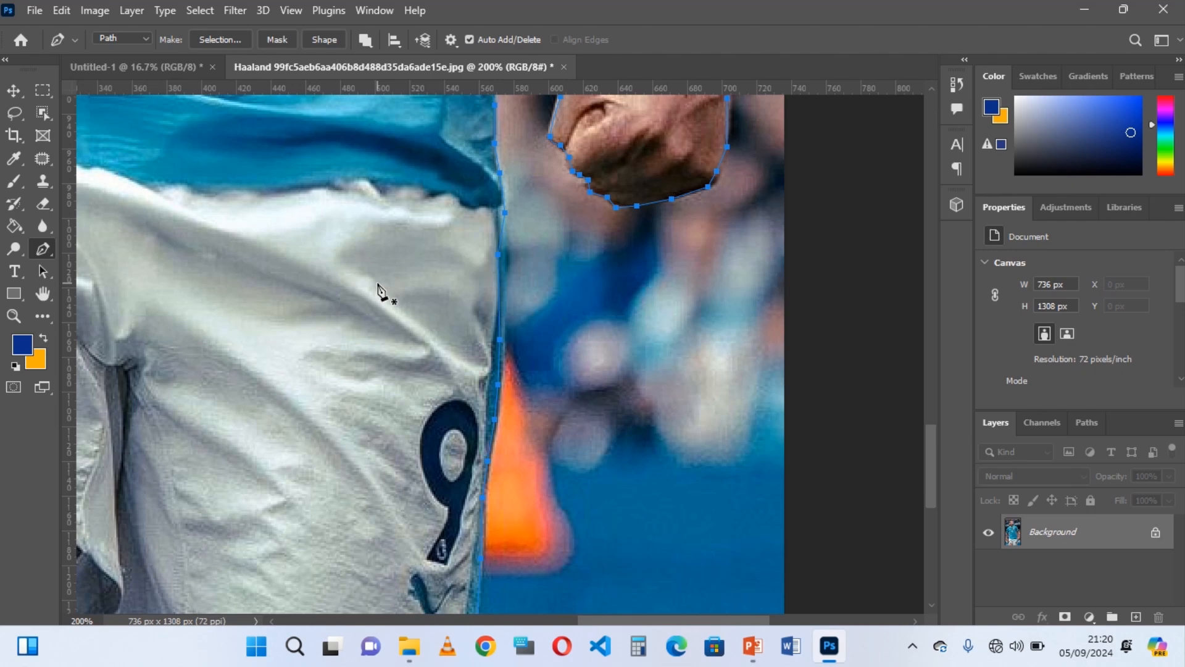
Turn the closed path into a new anti-aliased selection with a 2-pixel feather and copy it to a new layer.
right_click(374, 235)
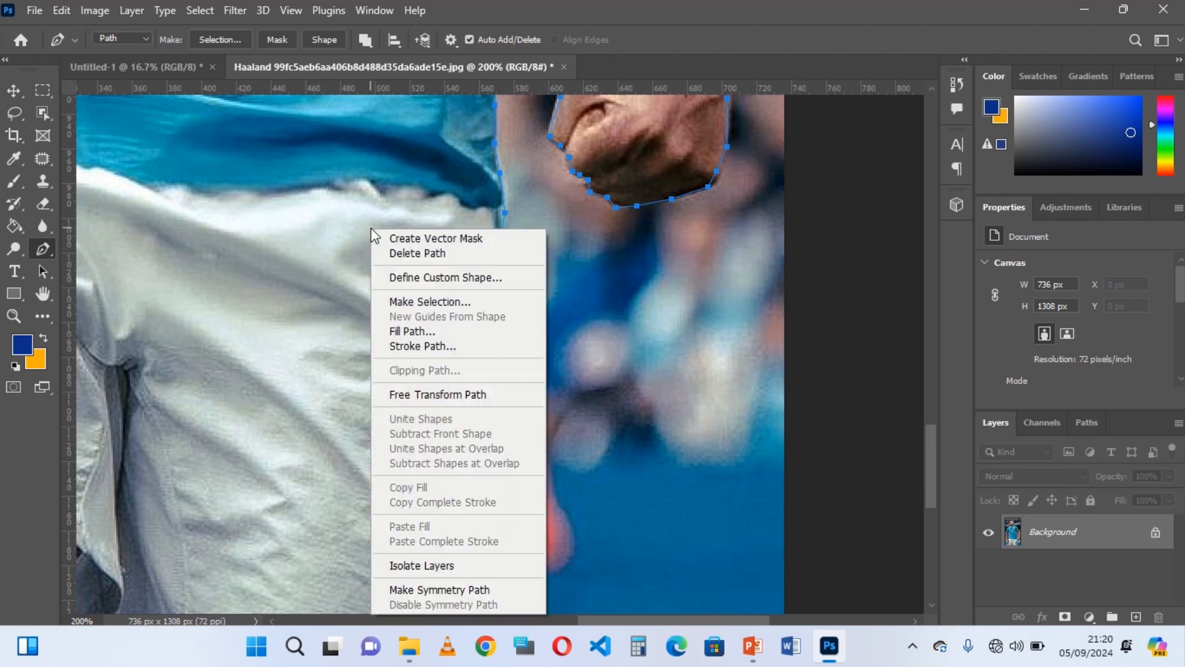
click(450, 301)
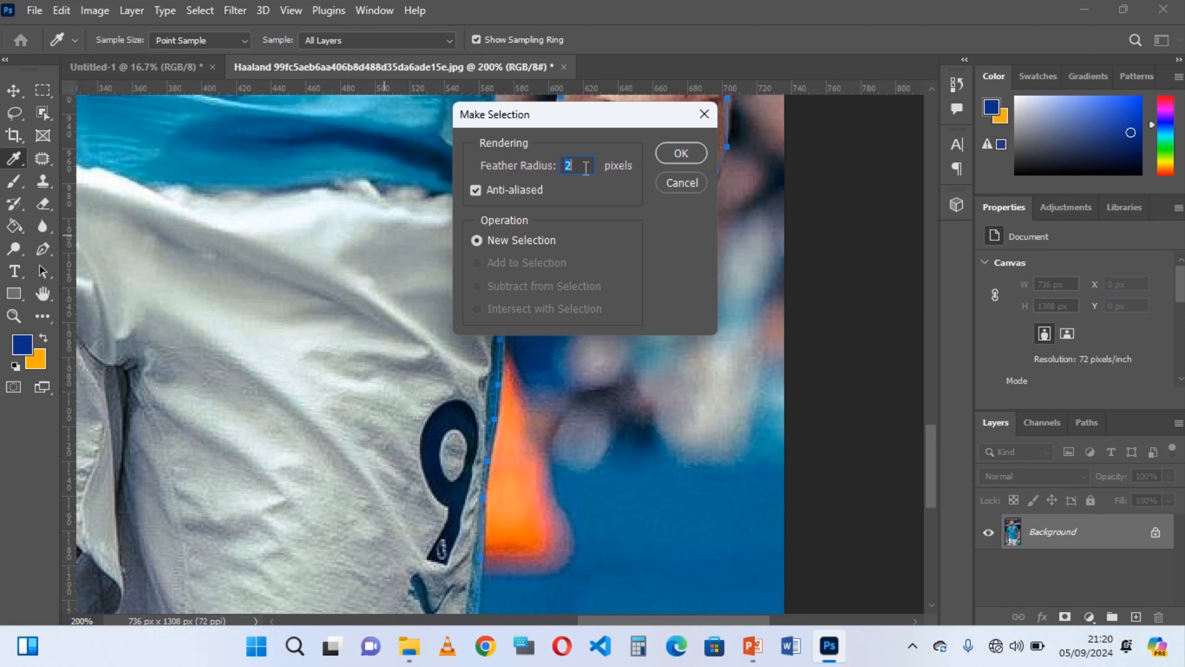
click(680, 153)
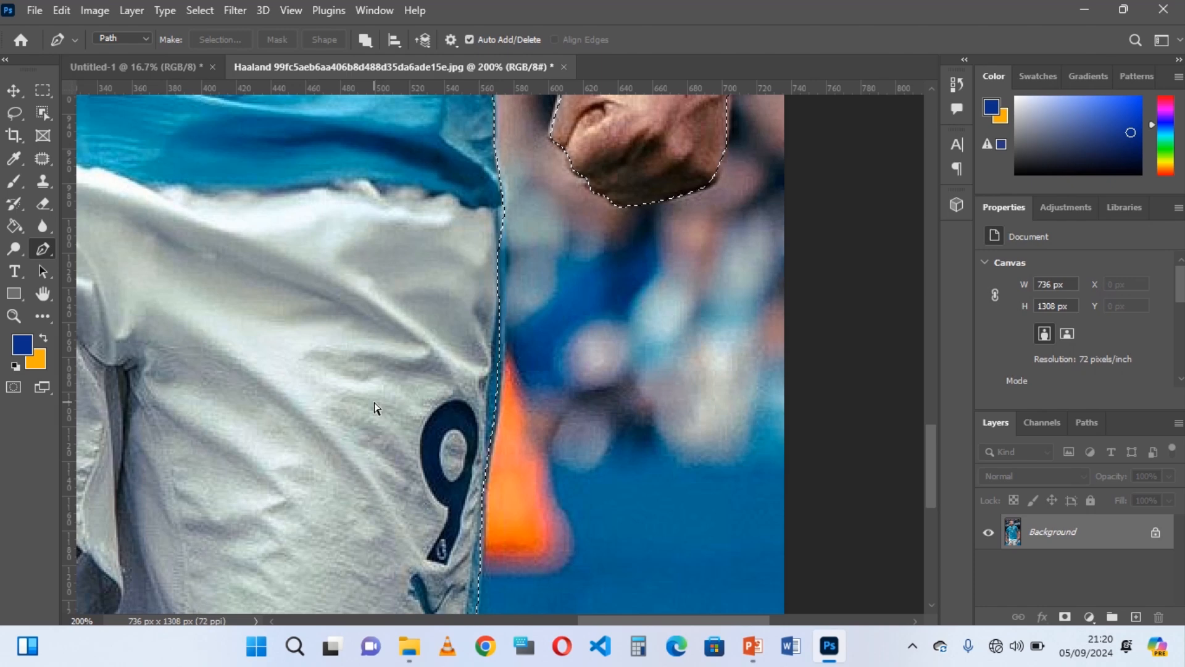
key(ctrl+j)
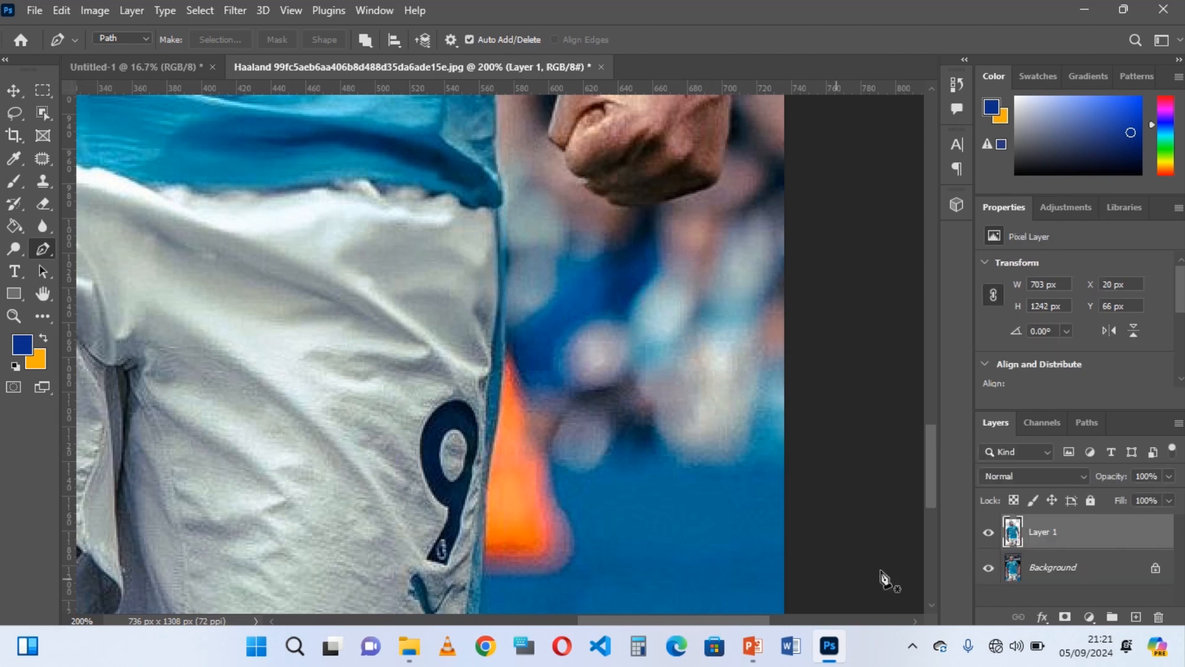
Hide the Background layer to show the whole cut-out footballer on transparency.
key(ctrl+minus)
key(ctrl+minus)
key(ctrl+minus)
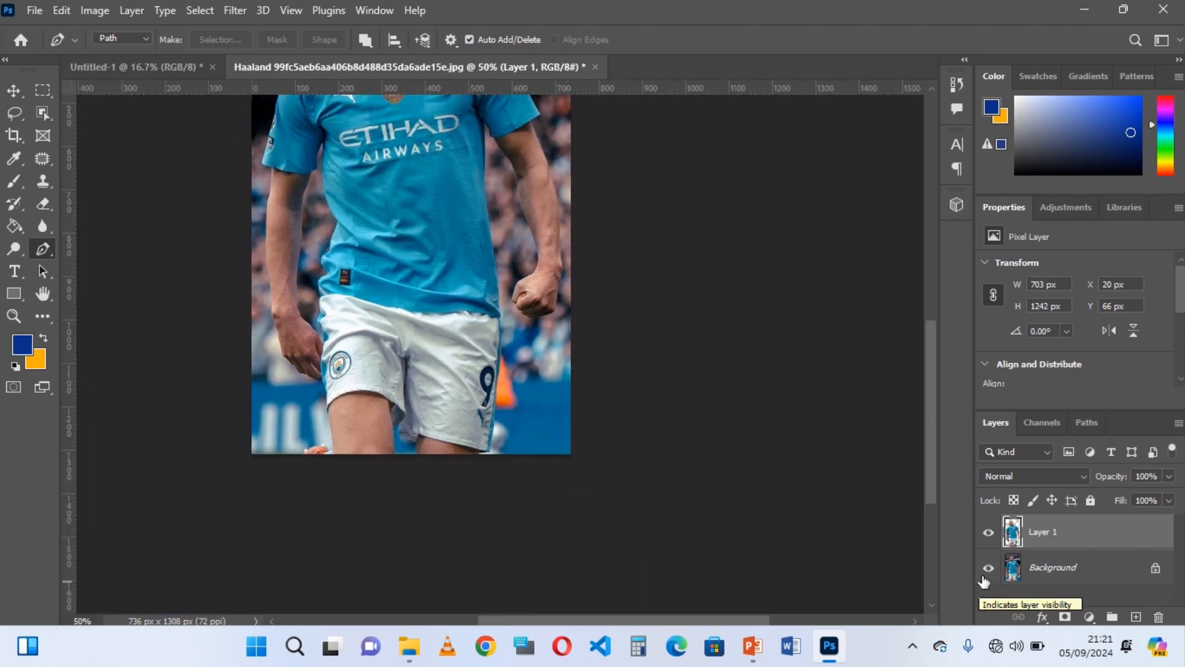
drag(932, 449, 932, 379)
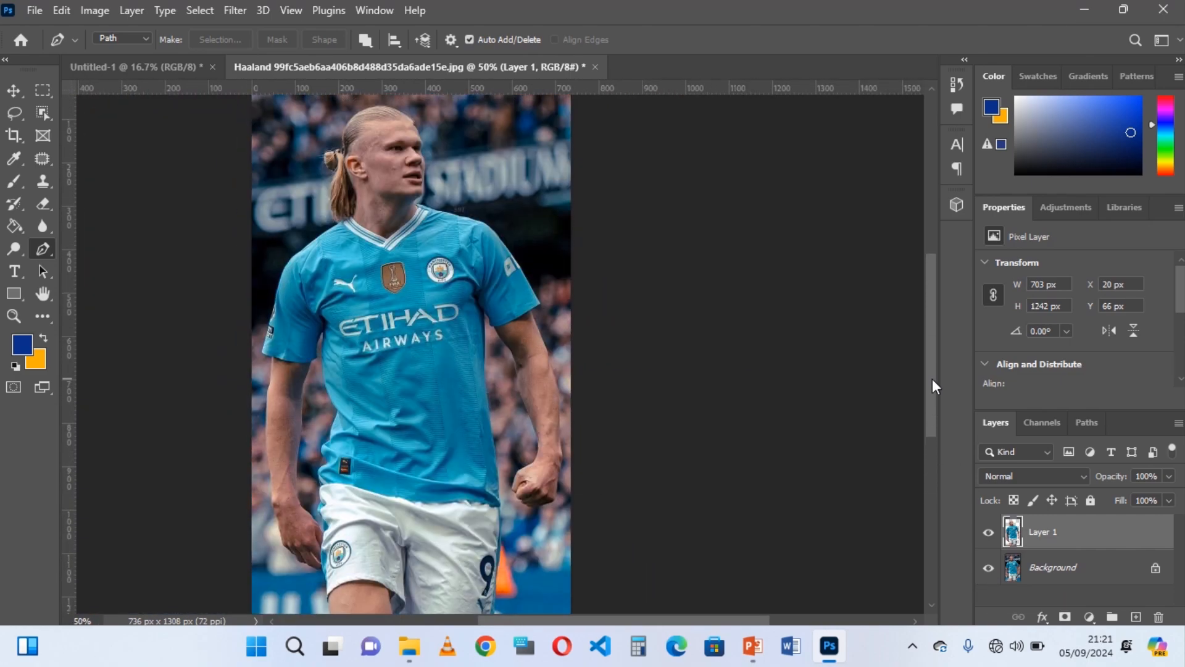
click(989, 567)
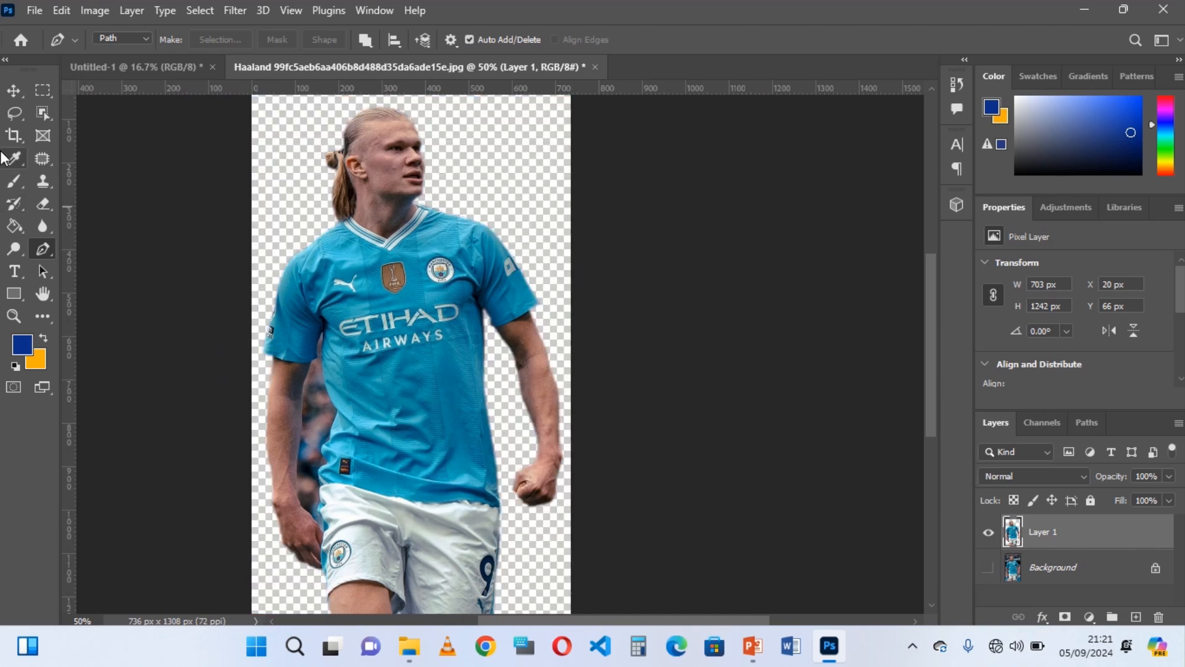
Move the cut-out footballer up to the canvas's upper edge and slightly sideways, and magnify it to 200%.
click(15, 98)
drag(423, 294, 427, 265)
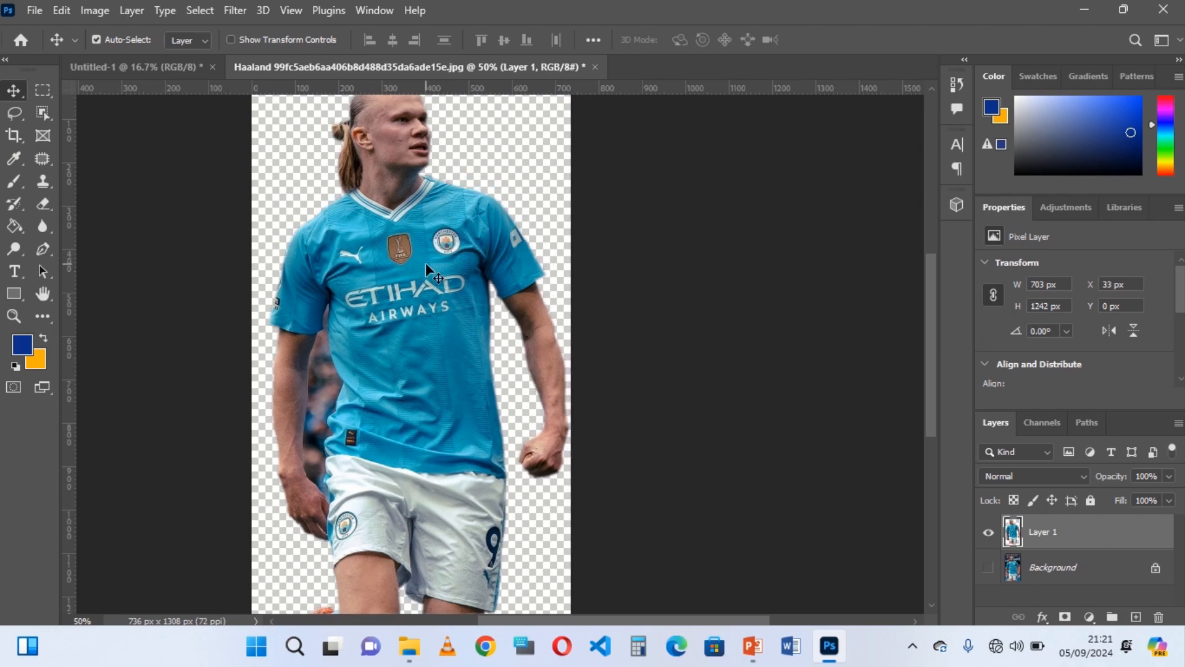
key(ctrl)
key(ctrl+plus)
key(ctrl+plus)
key(ctrl+plus)
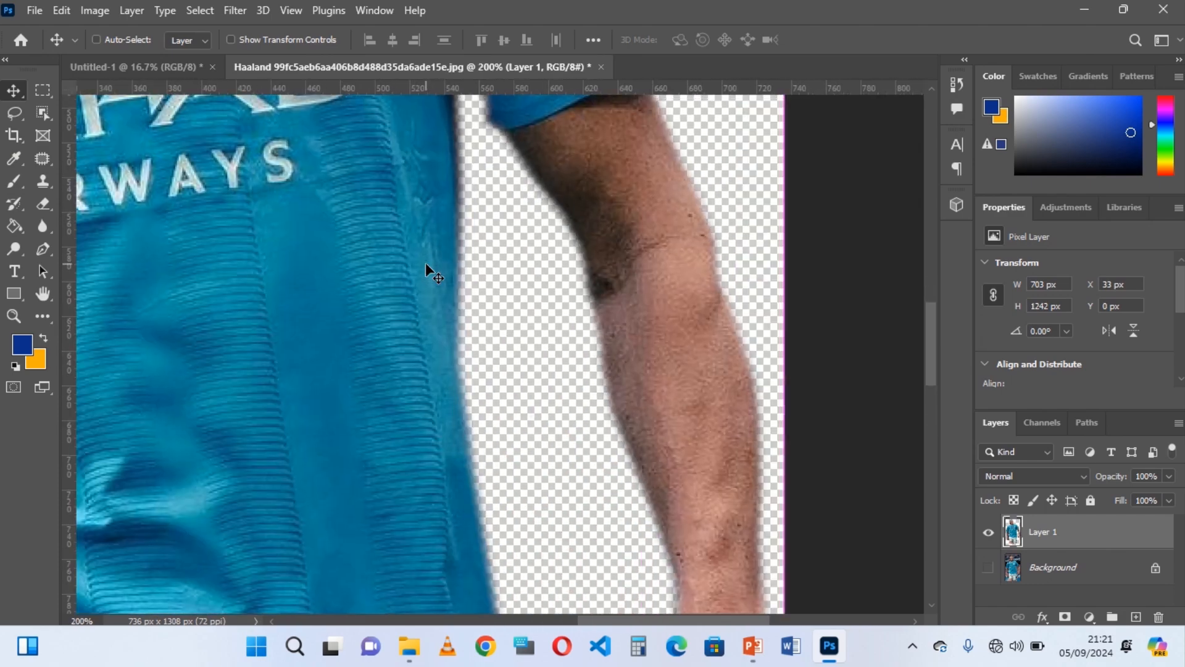
Start a Pen Tool path in the gap between arm and body, tracing the shorts' edge from the hand up to the shirt hem.
drag(662, 616, 519, 618)
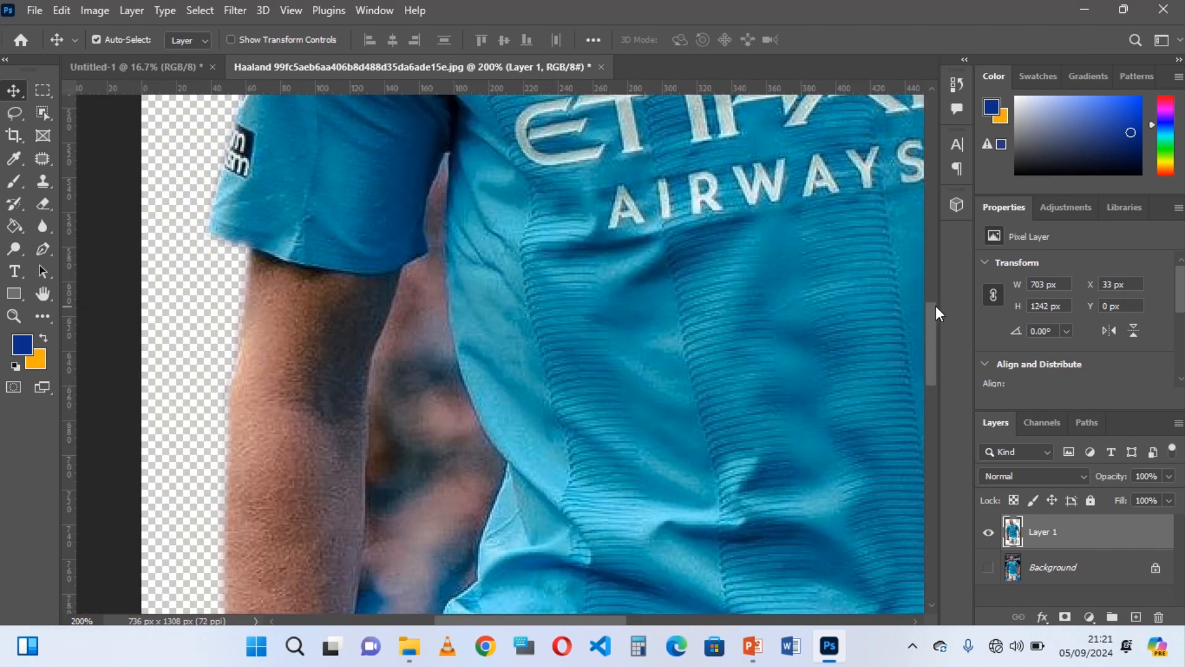
drag(932, 306, 931, 353)
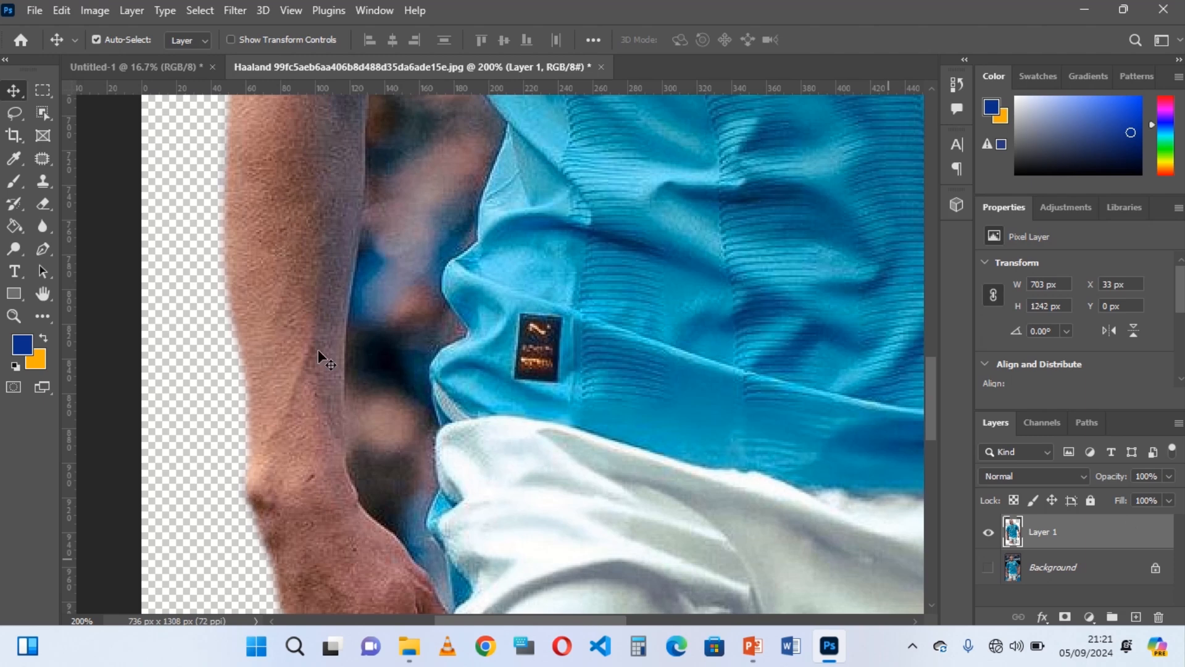
click(43, 249)
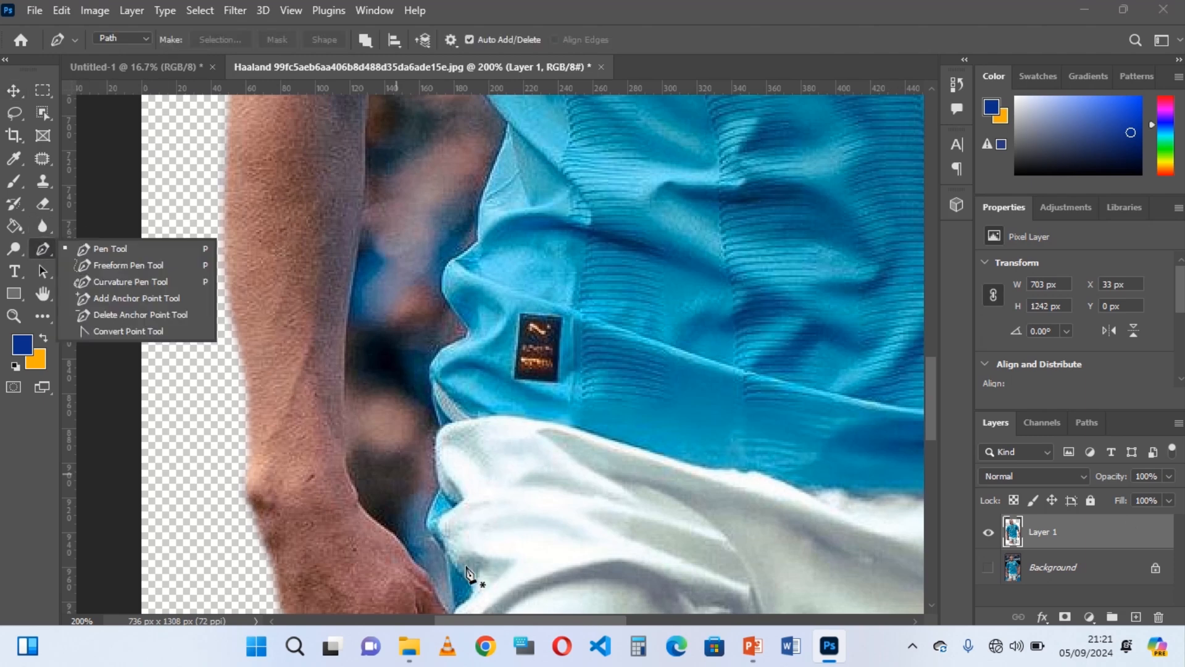
click(457, 611)
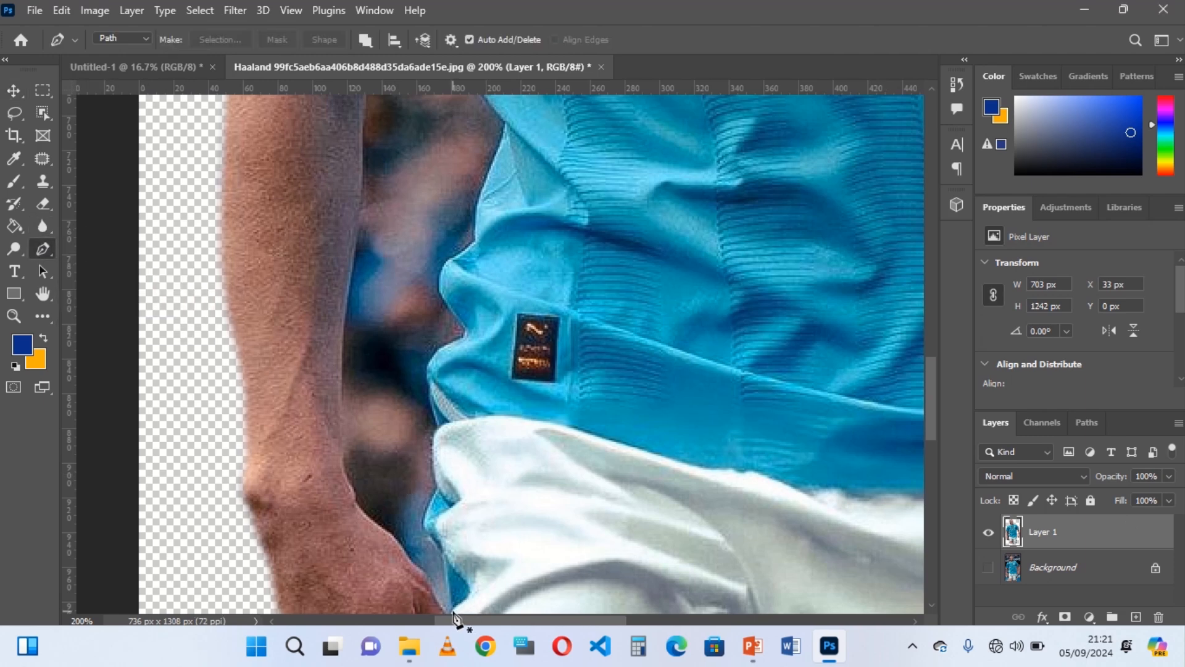
click(456, 611)
click(447, 567)
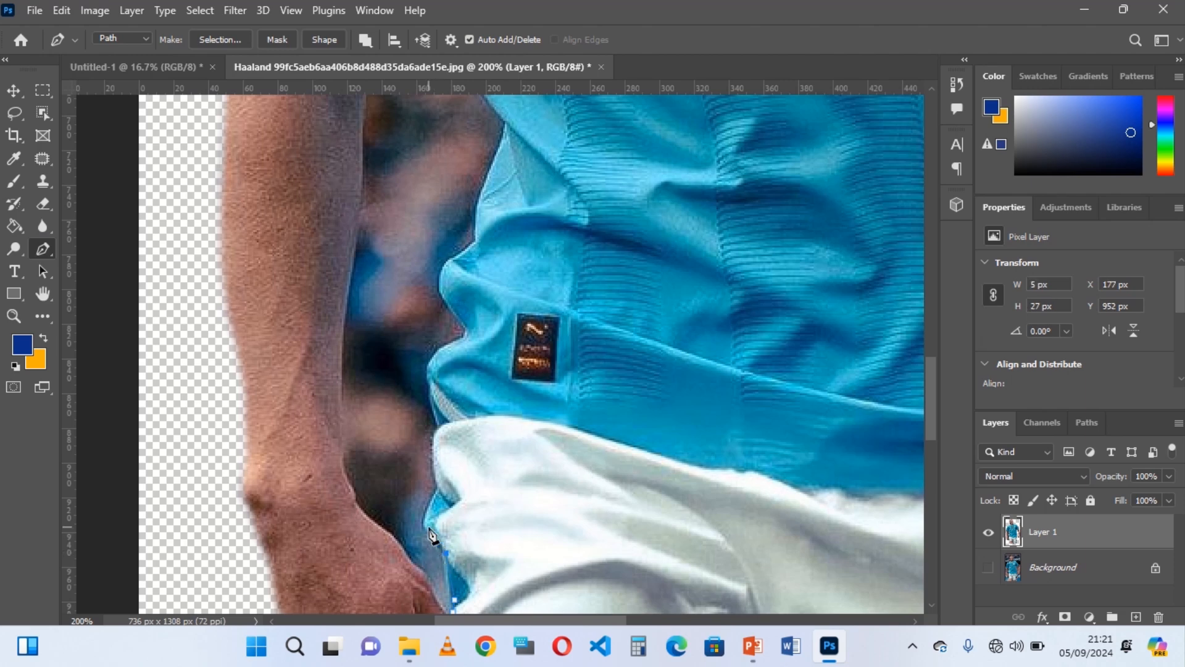
click(429, 523)
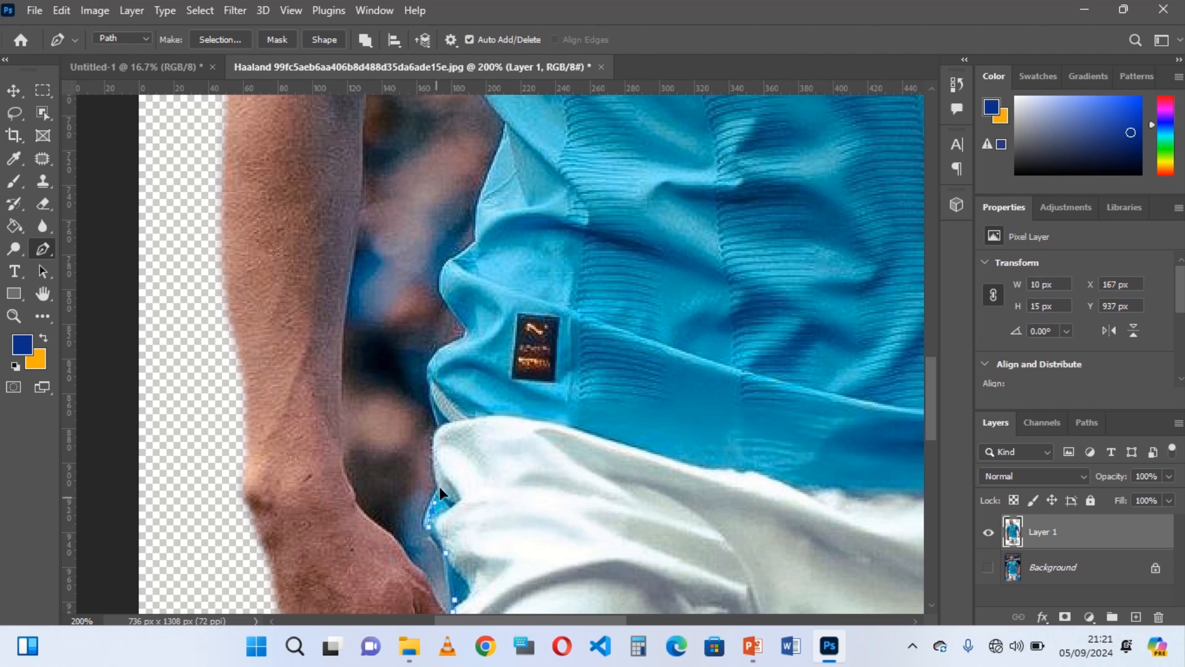
click(438, 433)
click(434, 390)
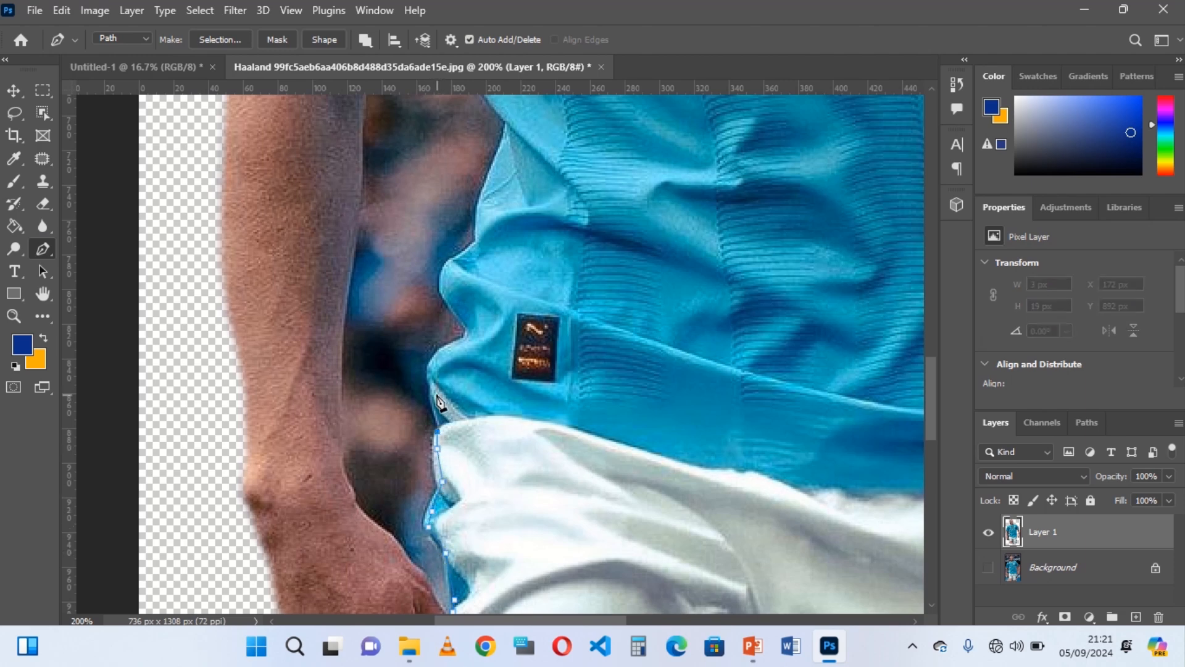
Continue the path up along the creased lower side of the shirt to the notch at the waist.
click(435, 357)
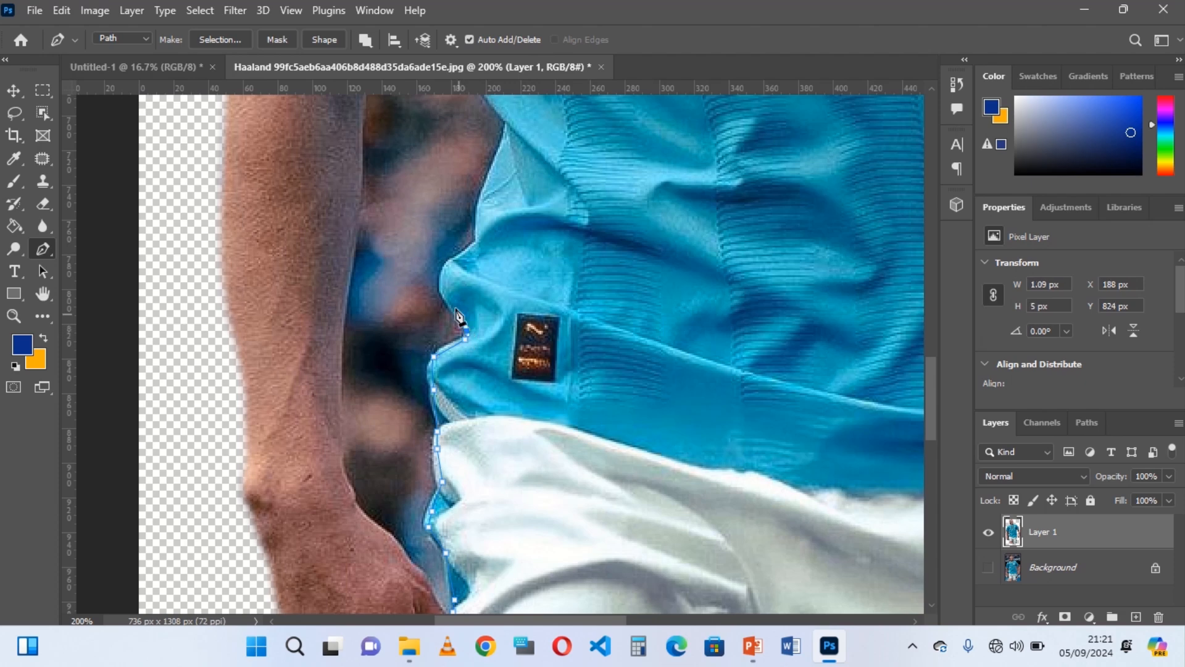
click(442, 285)
click(452, 260)
click(479, 238)
click(488, 190)
click(500, 153)
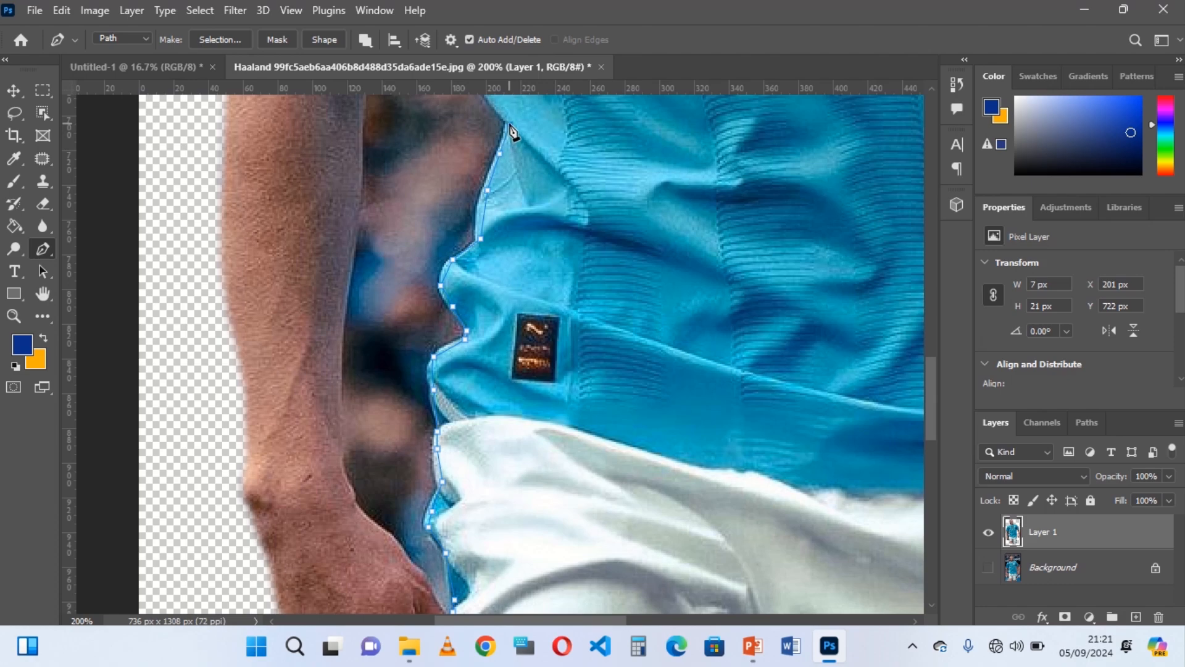
click(509, 126)
Trace the path from the shirt's waist up the side of the torso to the armpit.
drag(932, 400, 935, 345)
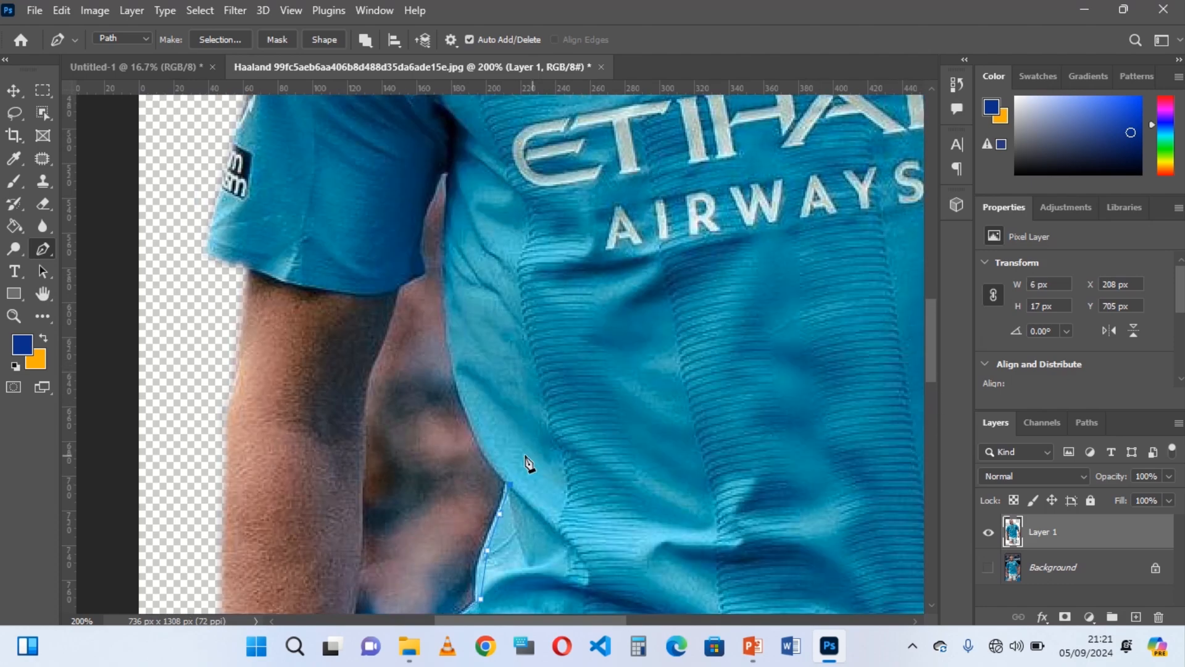
click(487, 453)
click(455, 375)
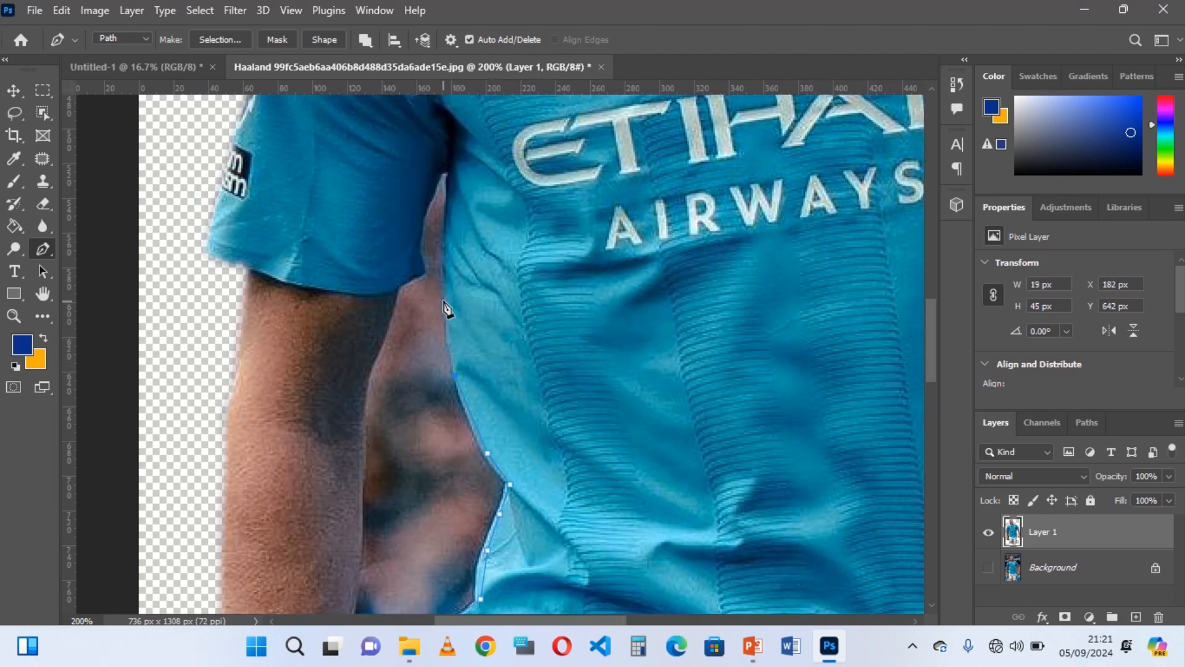
click(451, 224)
click(446, 164)
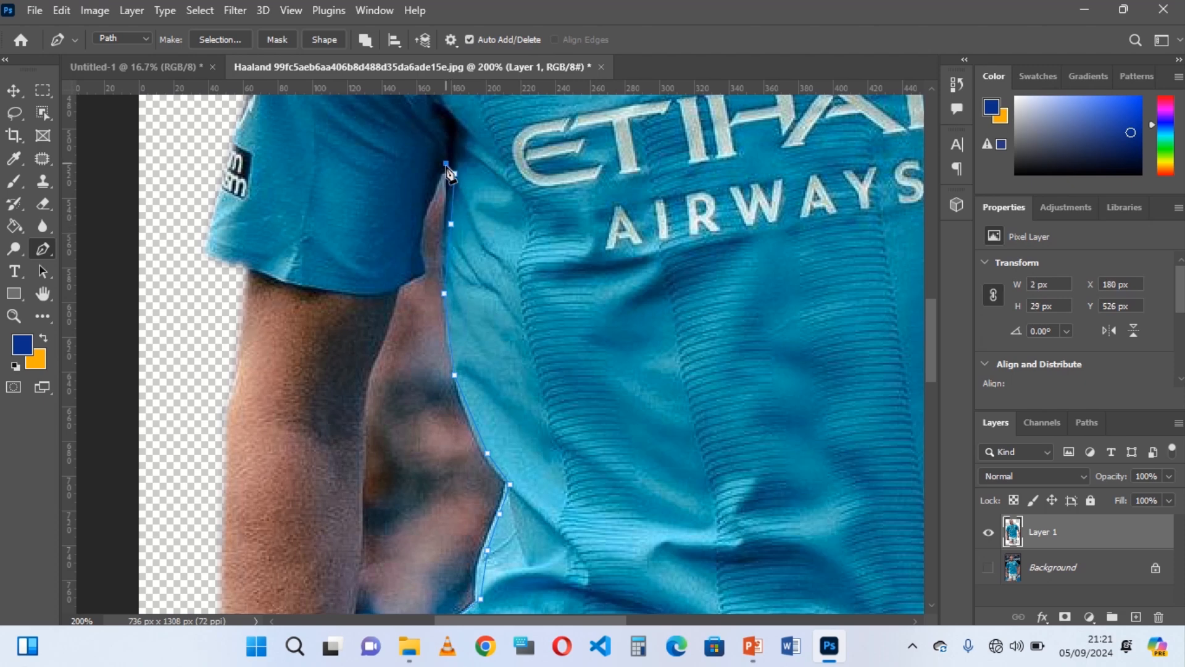
Trace the path from the armpit down the inner edge of the sleeve to the sleeve hem.
click(421, 217)
click(417, 258)
click(424, 266)
click(404, 280)
click(394, 293)
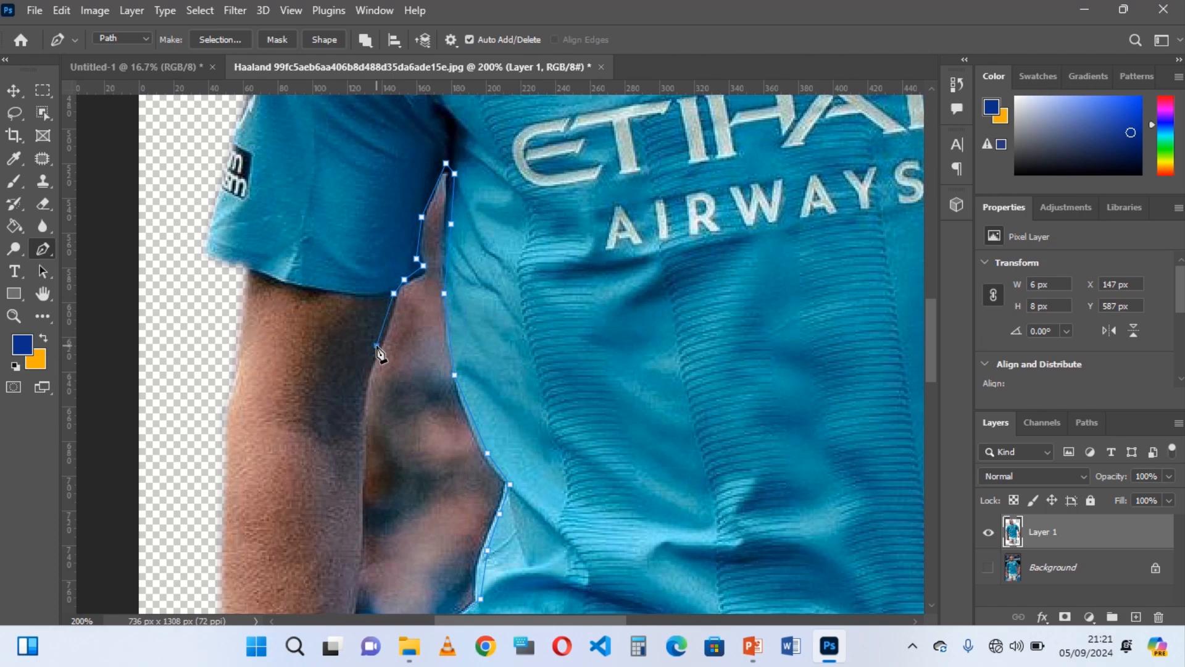
Continue the path down the inner edge of the bare arm from the sleeve hem to the wrist.
click(364, 398)
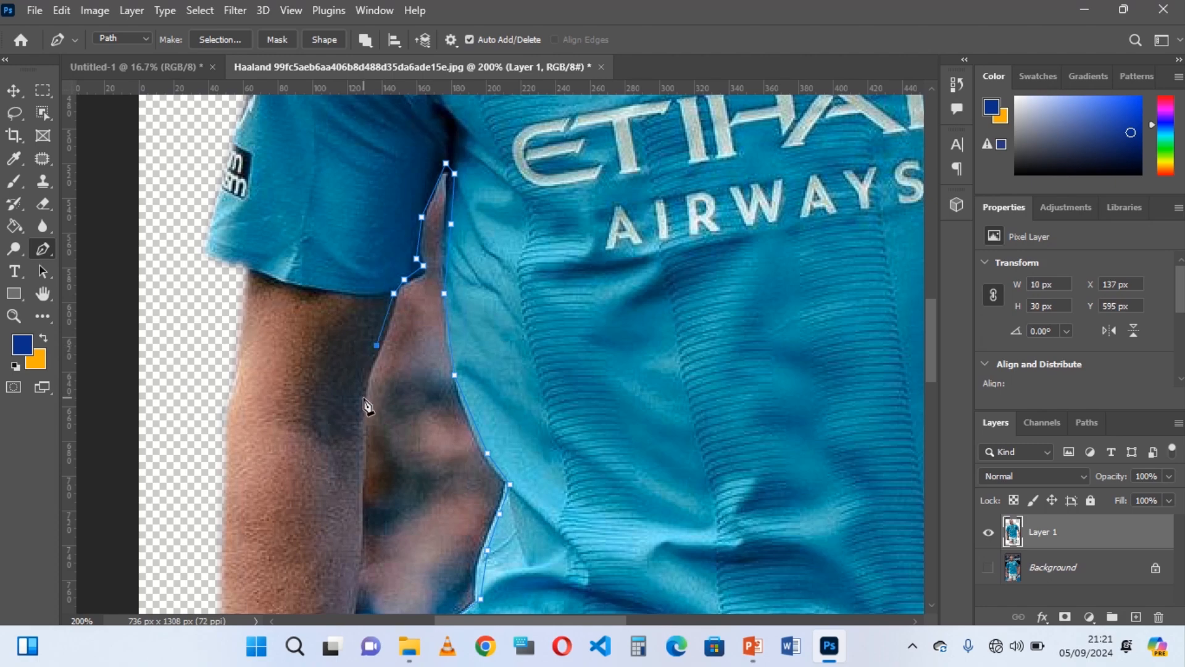
click(361, 484)
drag(935, 349, 926, 394)
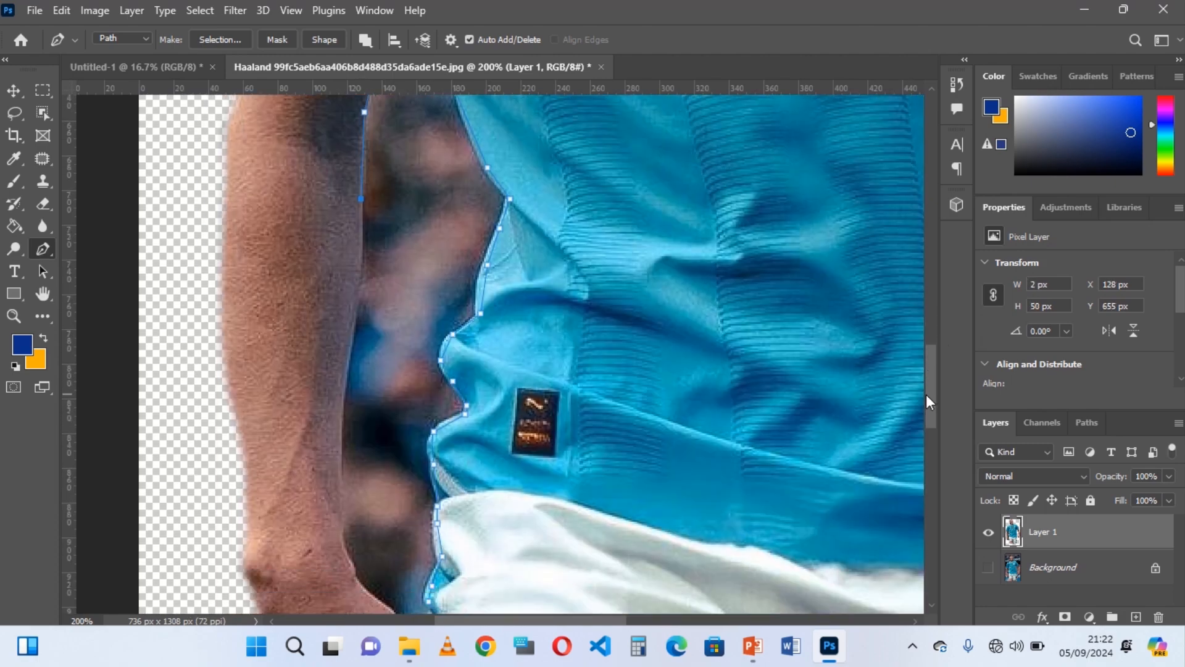
click(362, 267)
click(352, 343)
click(338, 442)
click(336, 516)
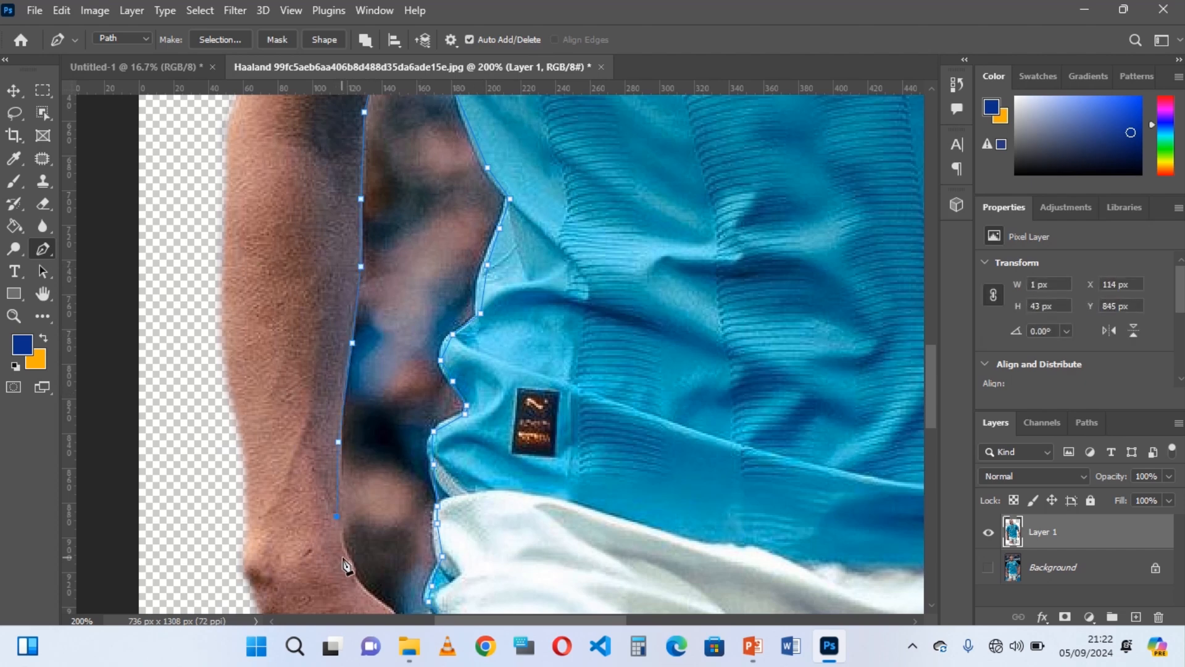
click(356, 579)
Trace the back of the hand and close the path where the hand meets the shorts.
drag(935, 406, 931, 426)
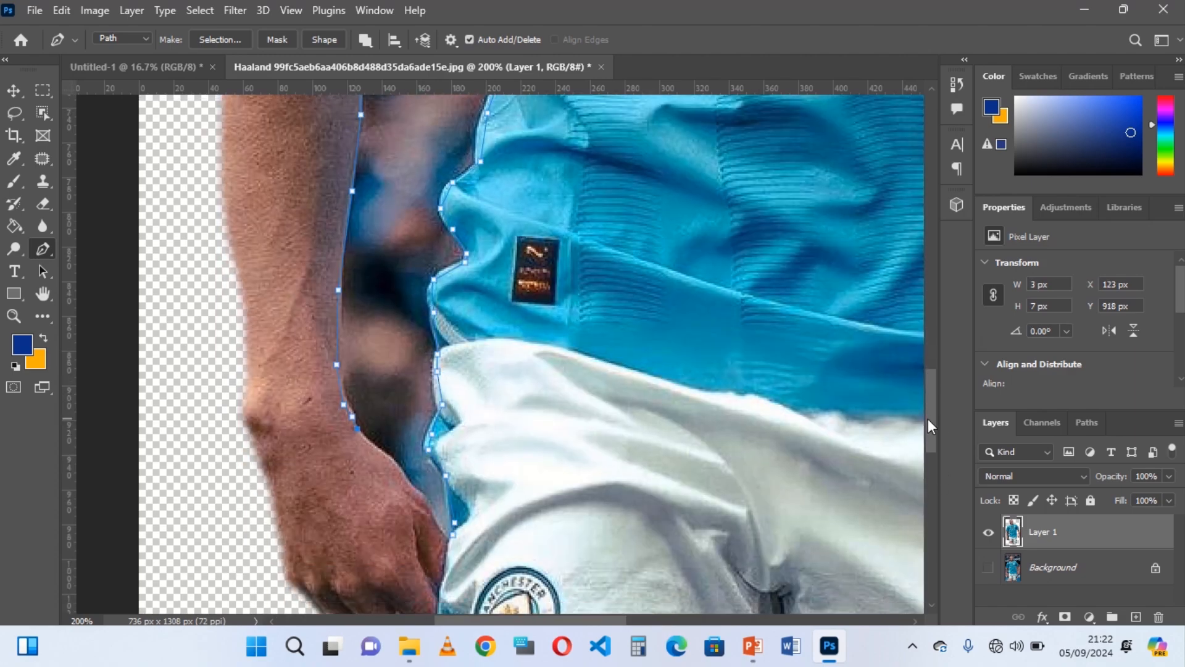
click(371, 447)
click(391, 458)
click(399, 471)
click(420, 492)
click(428, 510)
click(449, 541)
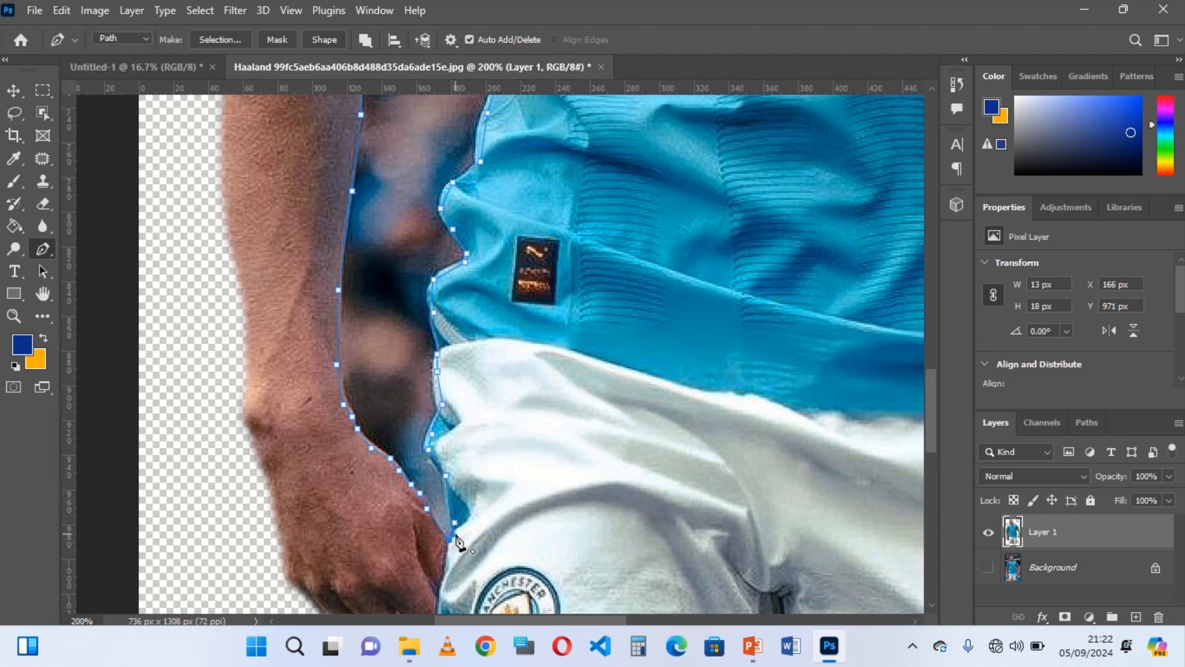
Convert the path to a new anti-aliased selection with a 2-pixel feather, delete the enclosed background from Layer 1, and deselect.
right_click(373, 317)
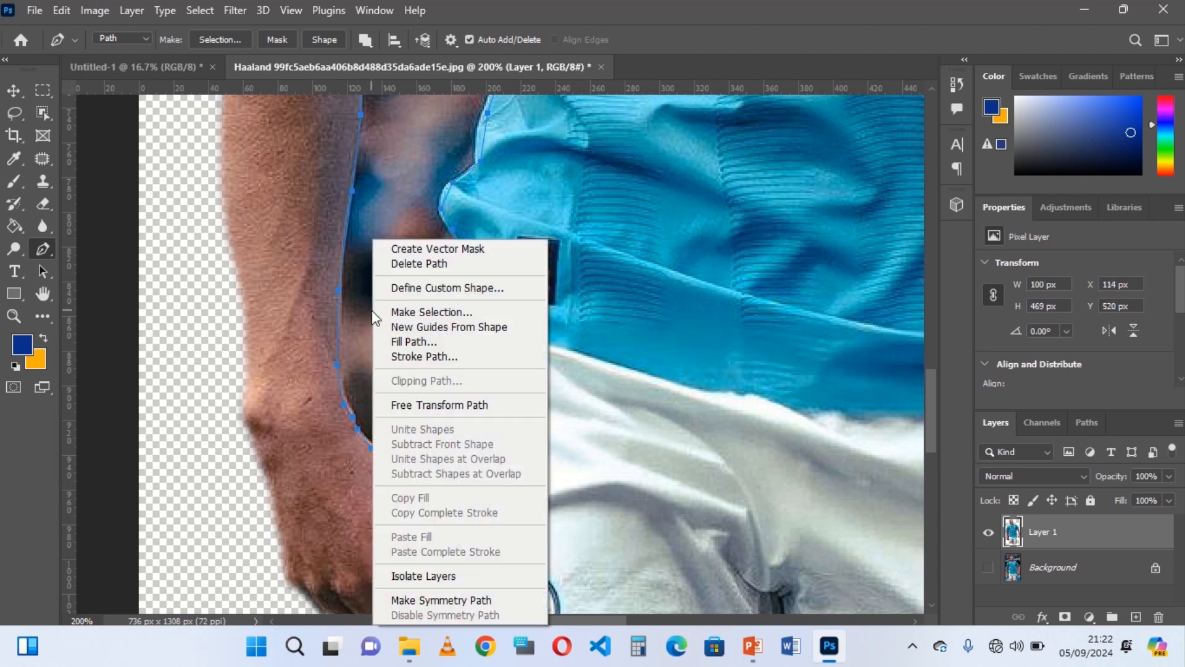
click(450, 314)
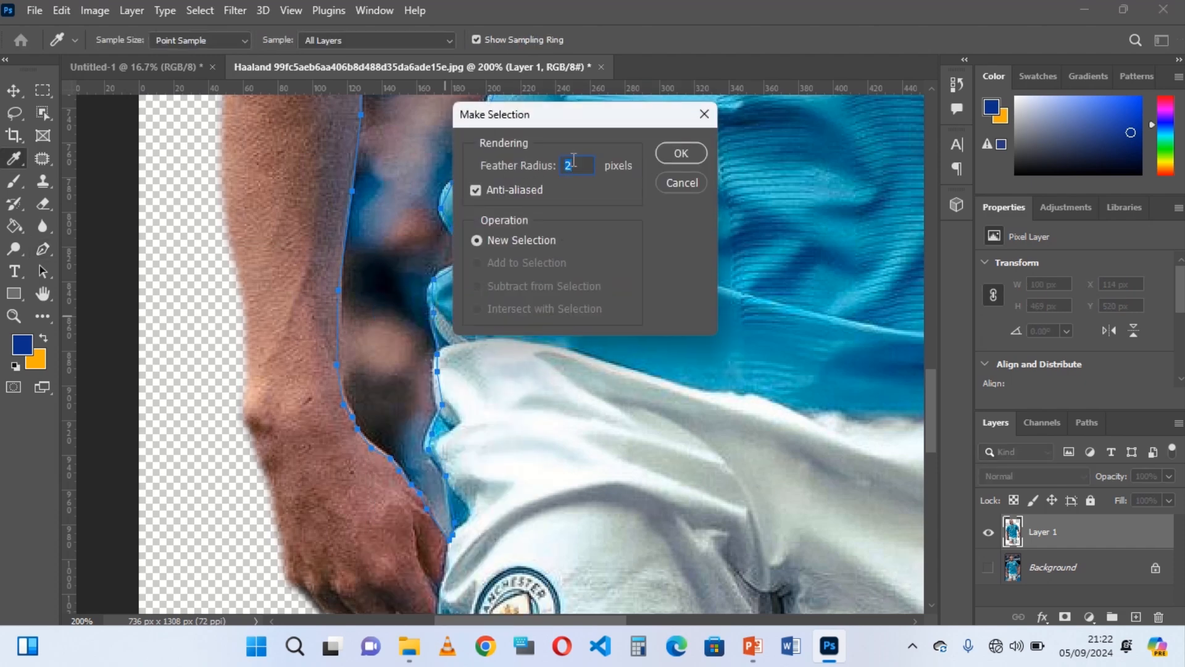
click(696, 154)
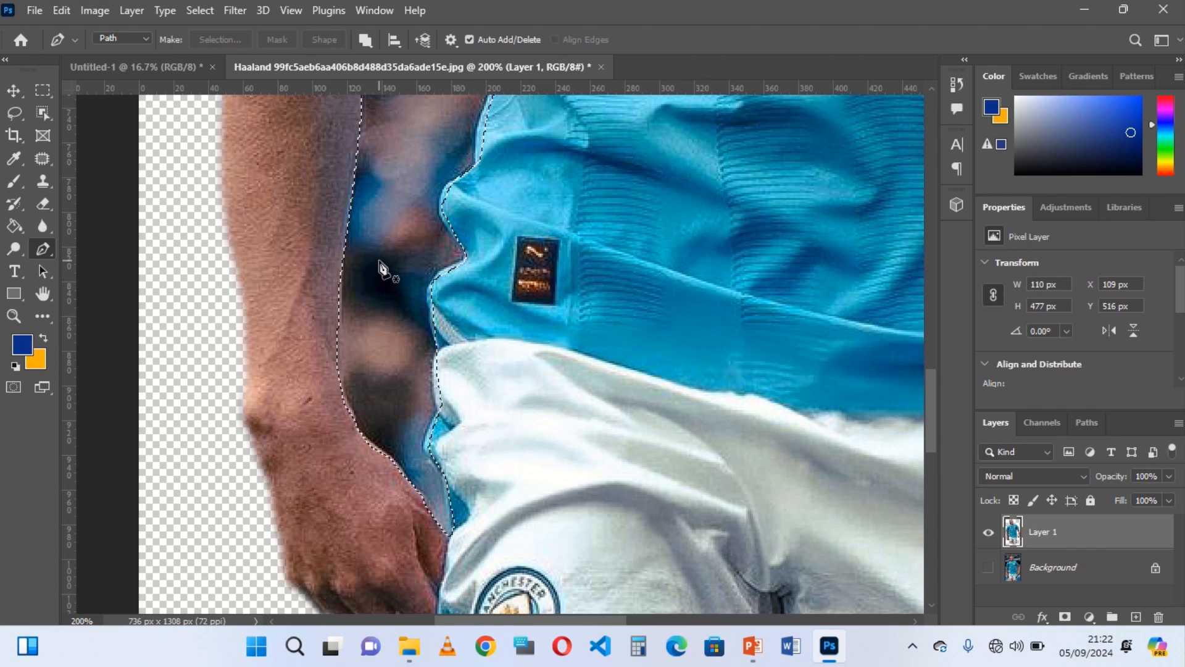
key(Delete)
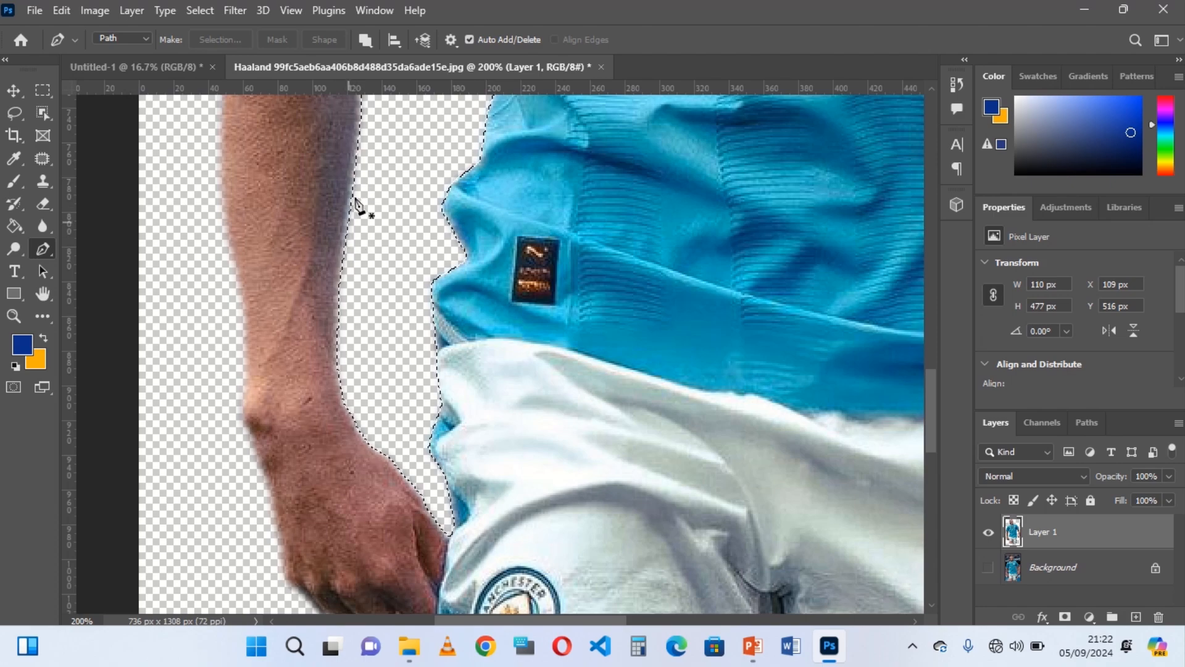
key(ctrl+d)
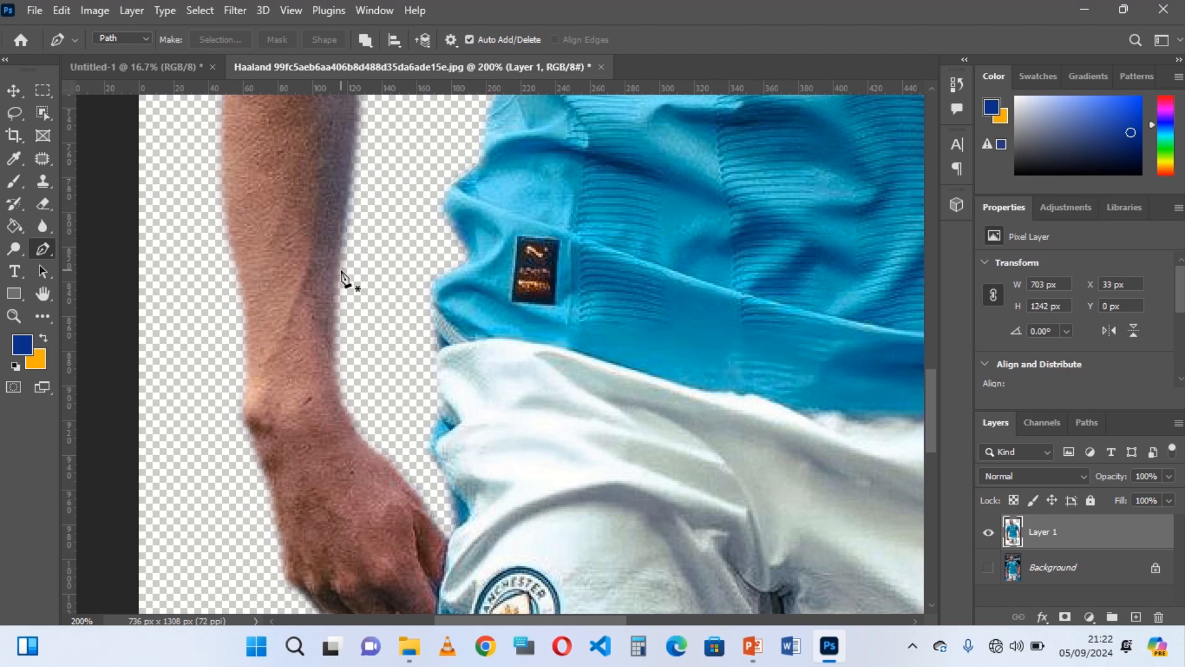
Zoom out to 33.3% to show the whole canvas and move the cut-out footballer down to Y 33 px.
scroll(520, 327, down, 4)
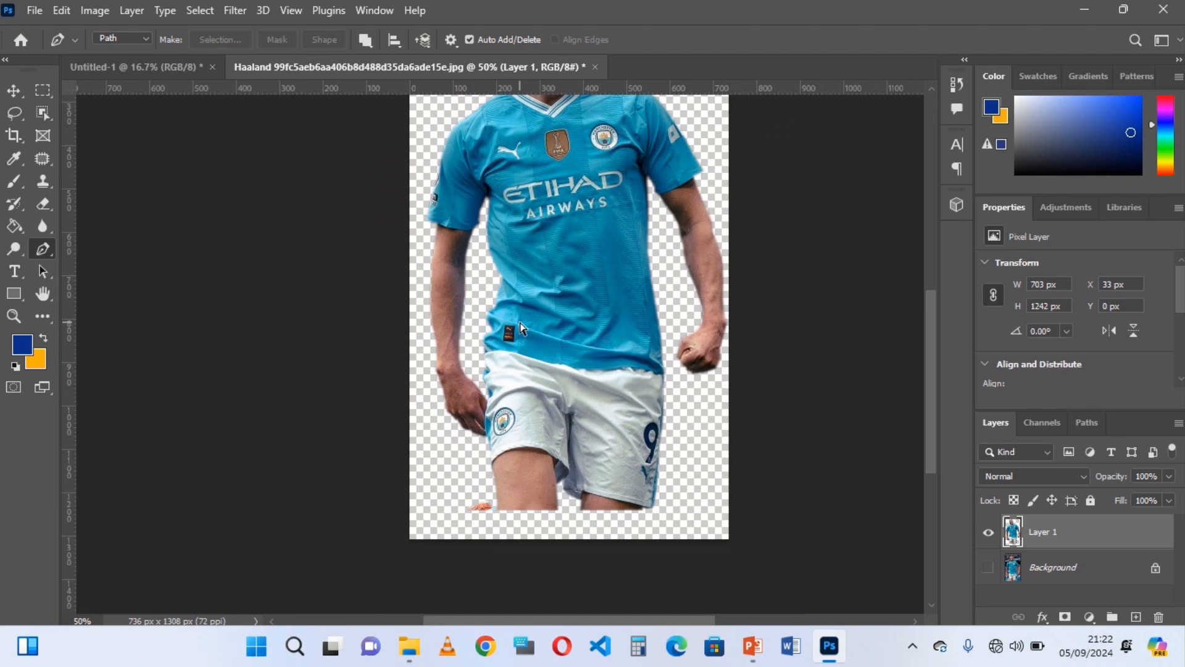
scroll(520, 327, down, 1)
drag(925, 325, 932, 302)
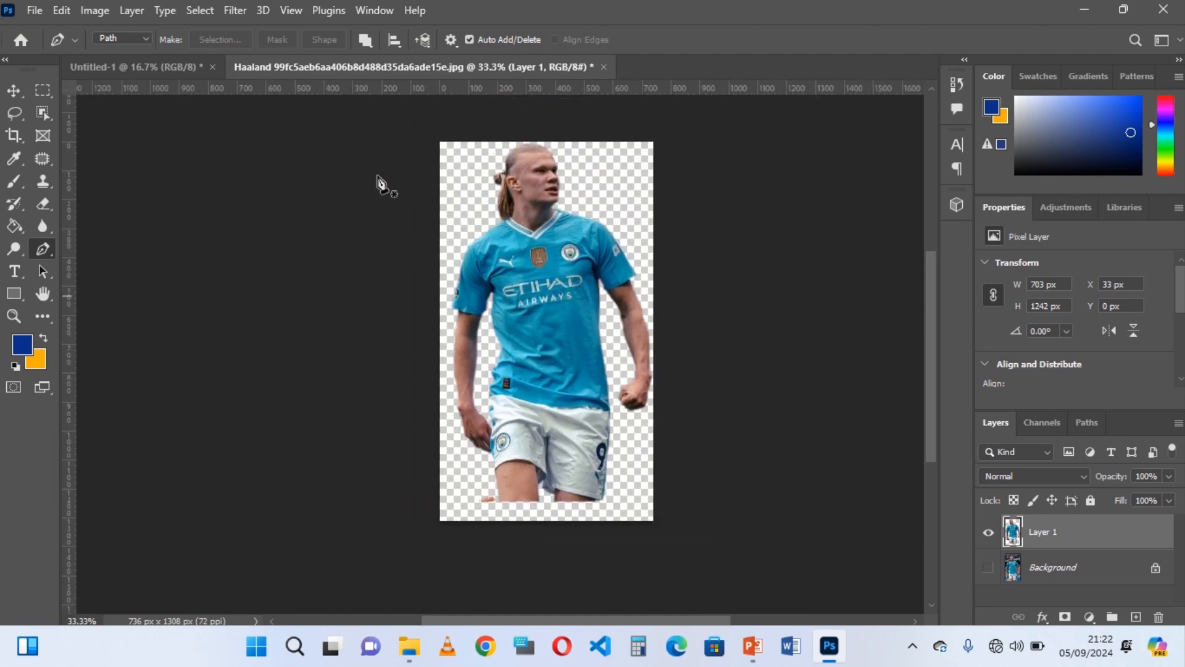
click(14, 91)
mouse_move(564, 302)
mouse_down()
mouse_move(573, 272)
mouse_move(565, 295)
mouse_up()
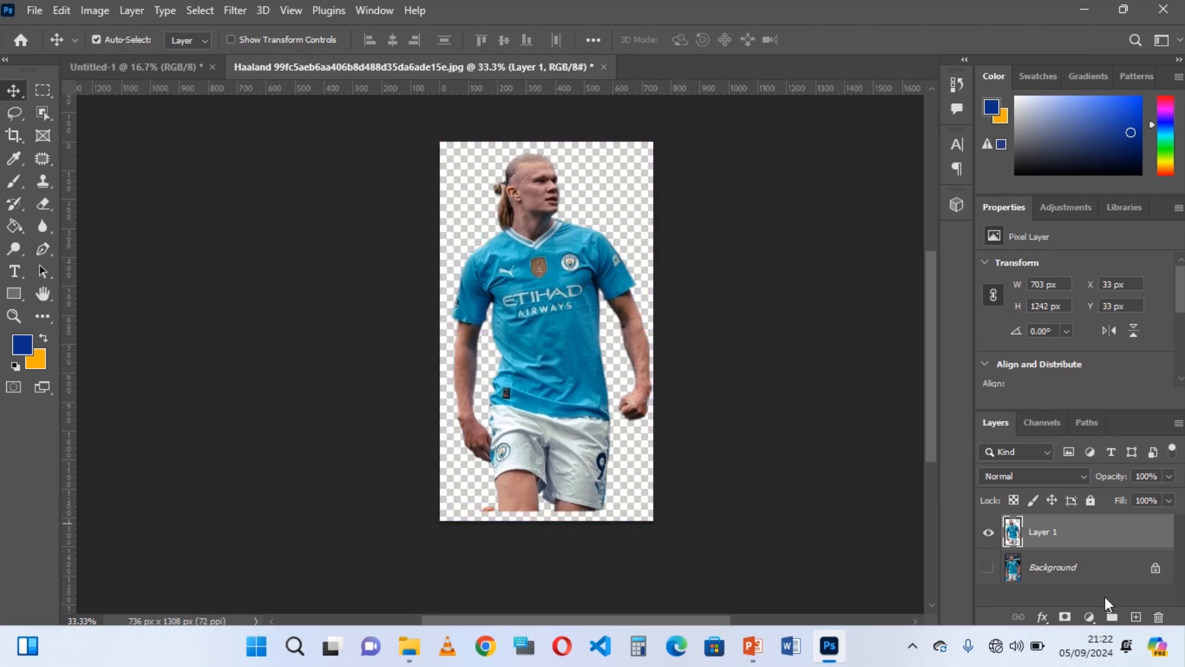
Add a new layer and fill it with the orange swatch, using the Paint Bucket after swapping foreground and background colors.
click(1135, 617)
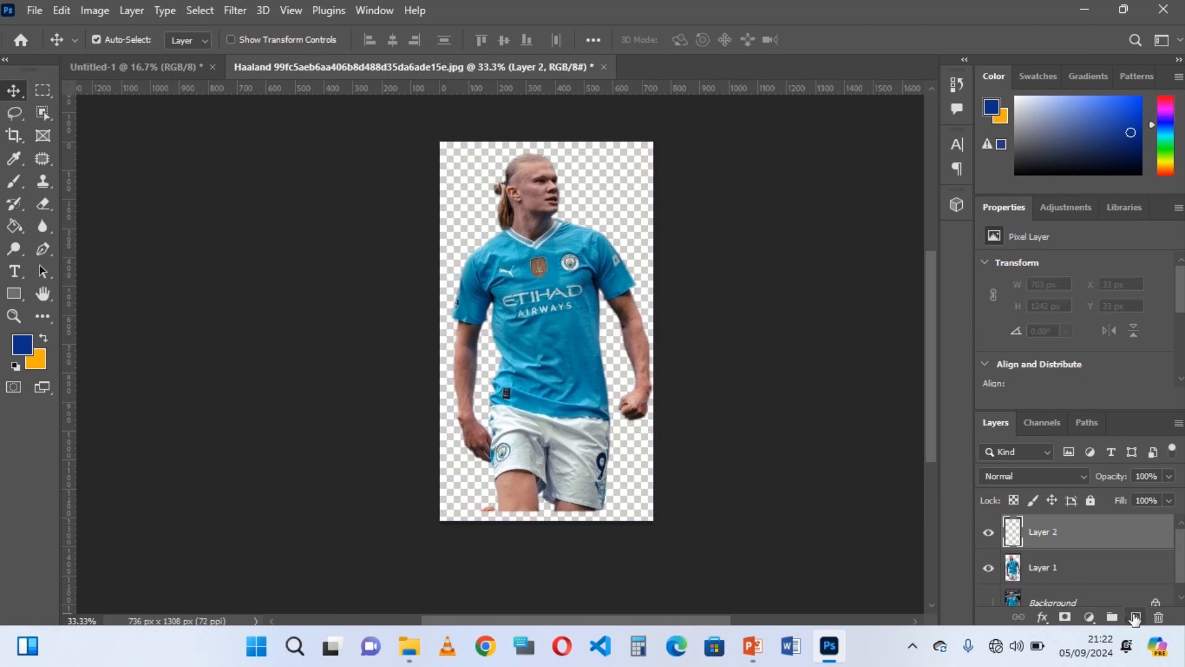
click(42, 341)
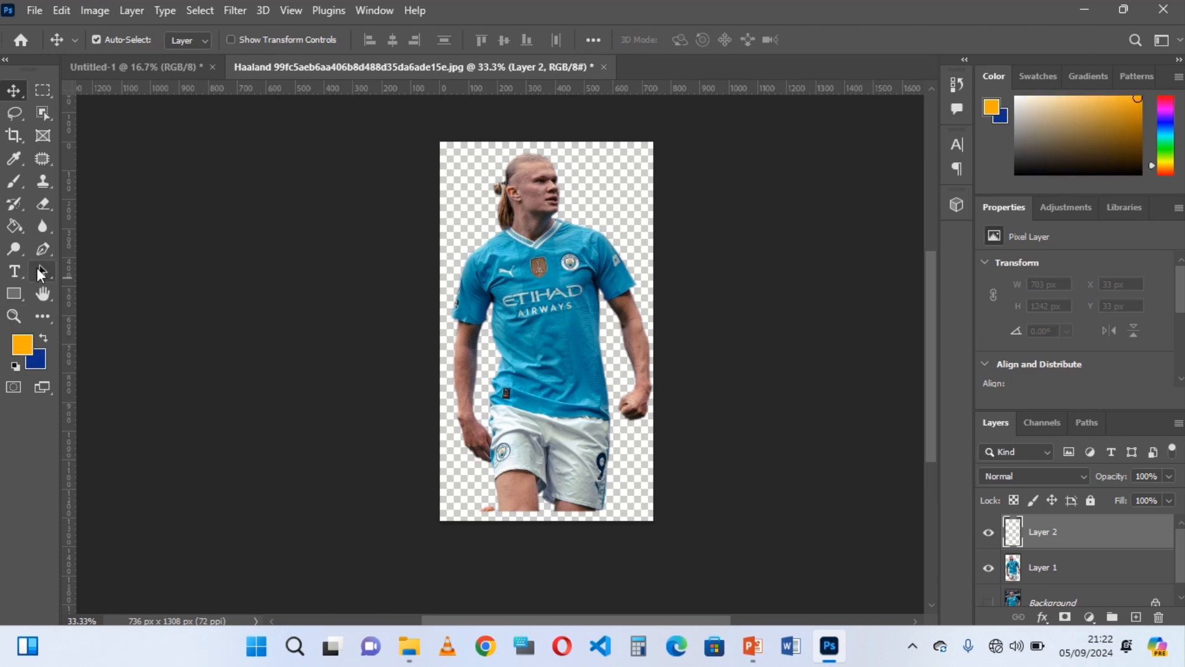
click(20, 231)
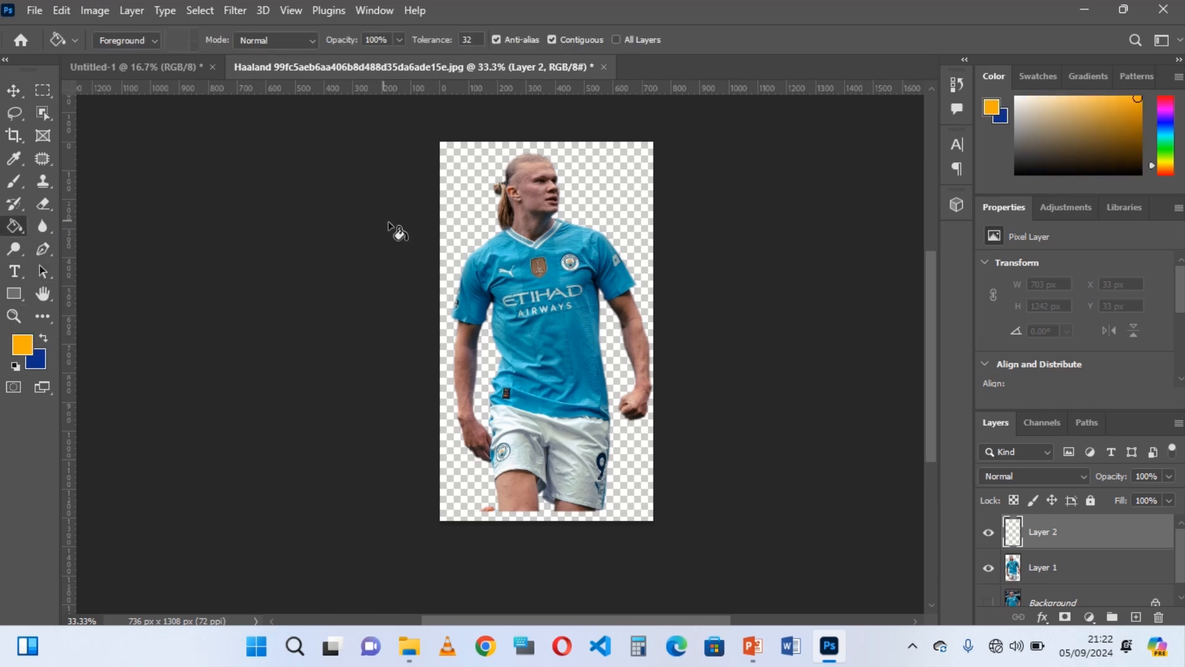
click(477, 213)
Place the orange layer beneath the footballer's layer and move the footballer to X 57 px, Y 66 px.
click(14, 90)
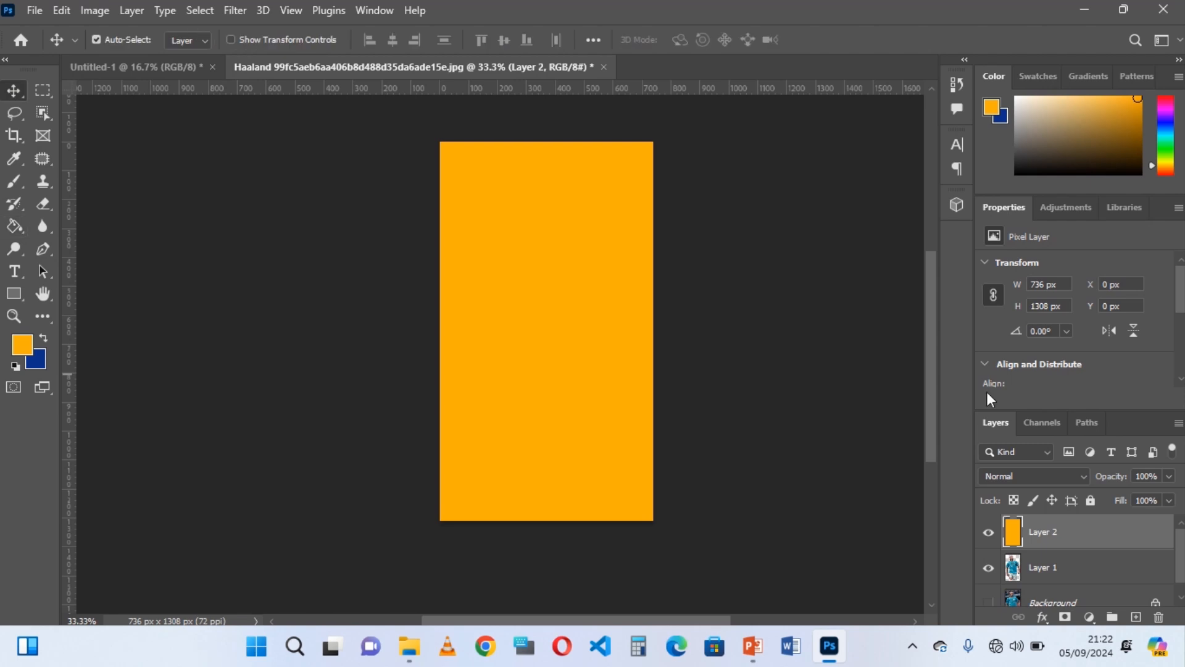
drag(1093, 543, 1087, 581)
drag(600, 318, 557, 295)
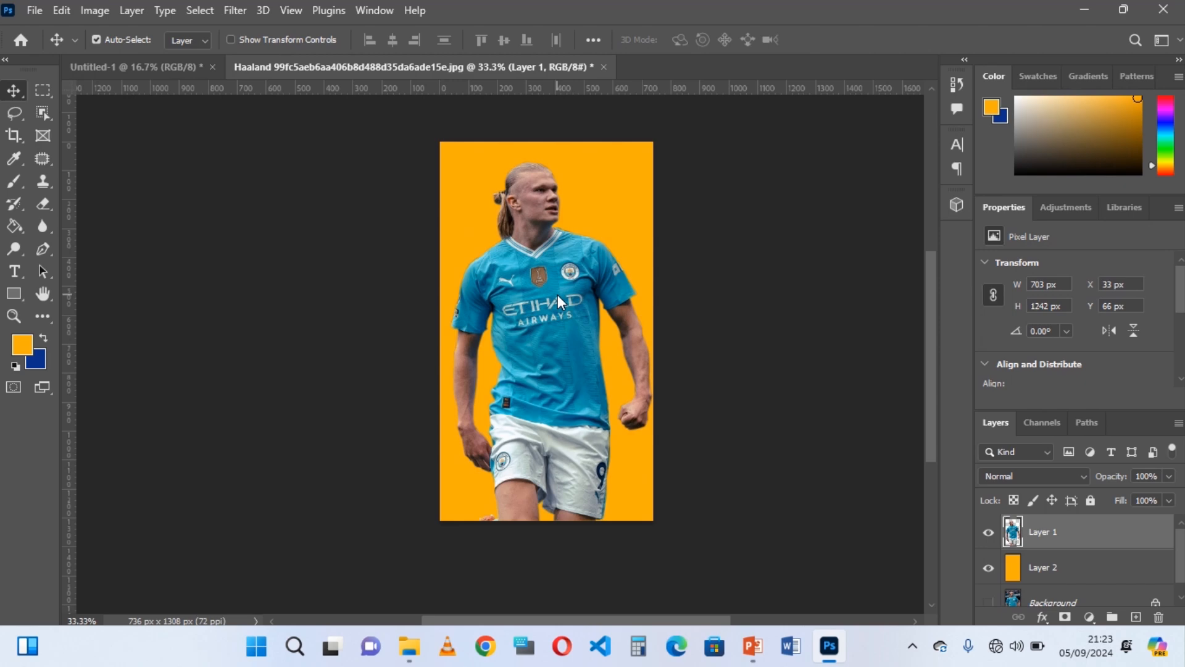
mouse_move(558, 296)
mouse_down()
mouse_move(580, 272)
mouse_move(544, 295)
mouse_move(571, 265)
mouse_move(548, 295)
mouse_move(559, 272)
mouse_move(561, 287)
mouse_up()
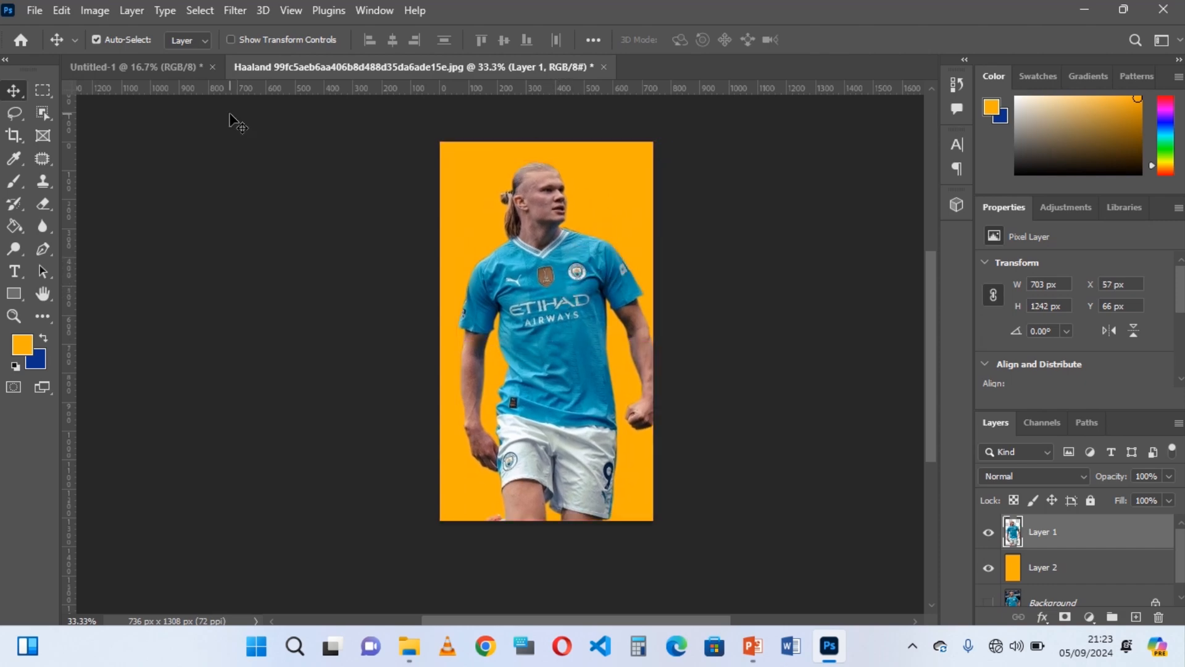
Switch to the blank Untitled-1 document and activate the standard Pen Tool.
click(129, 68)
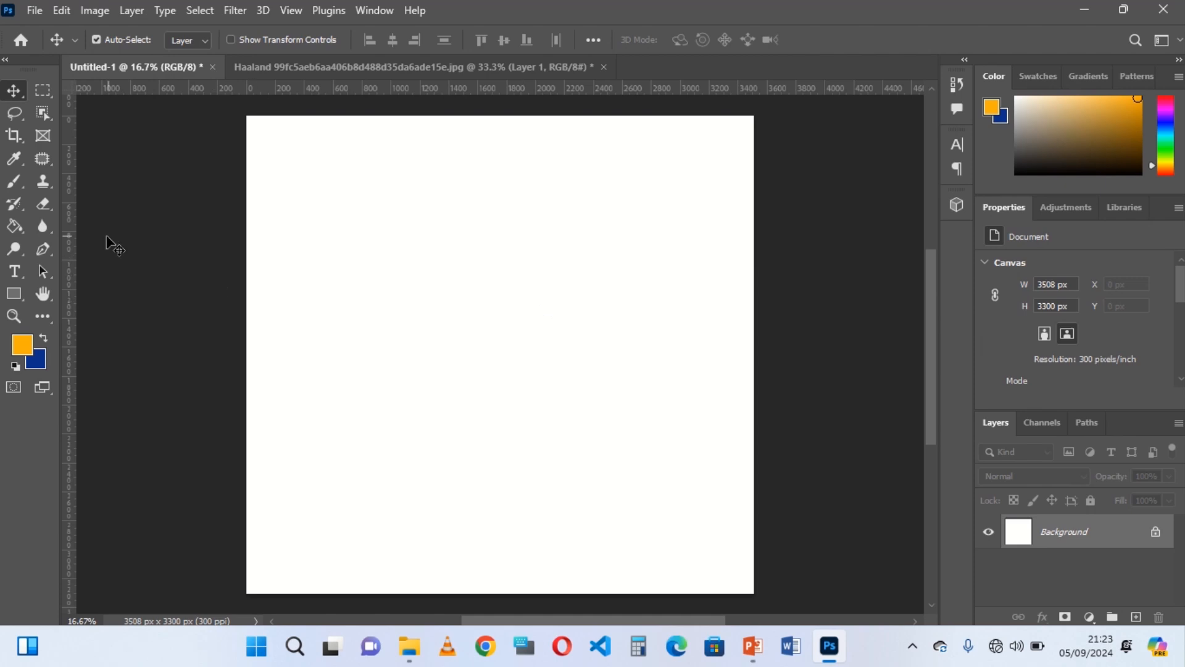
click(38, 250)
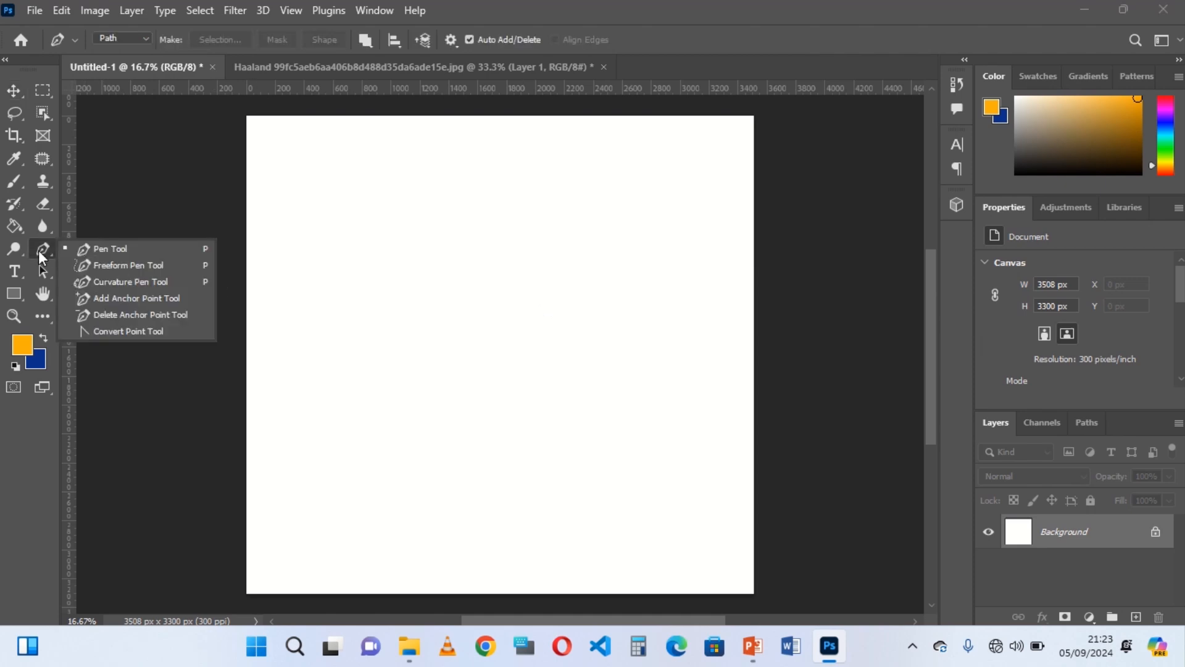
click(145, 245)
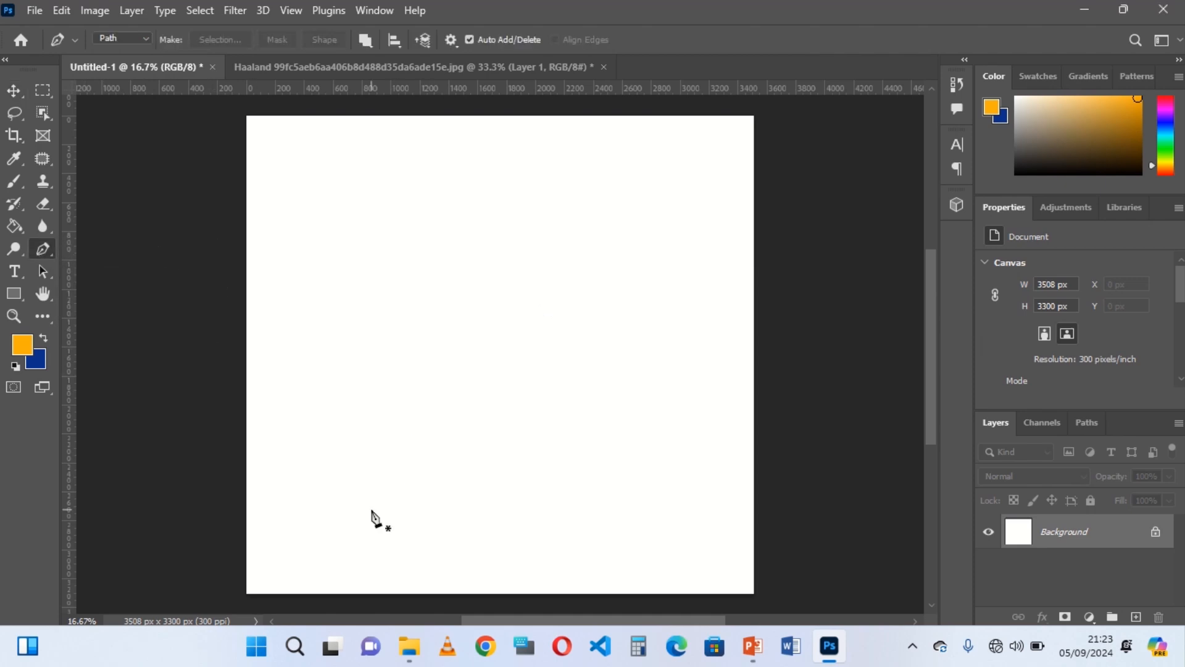